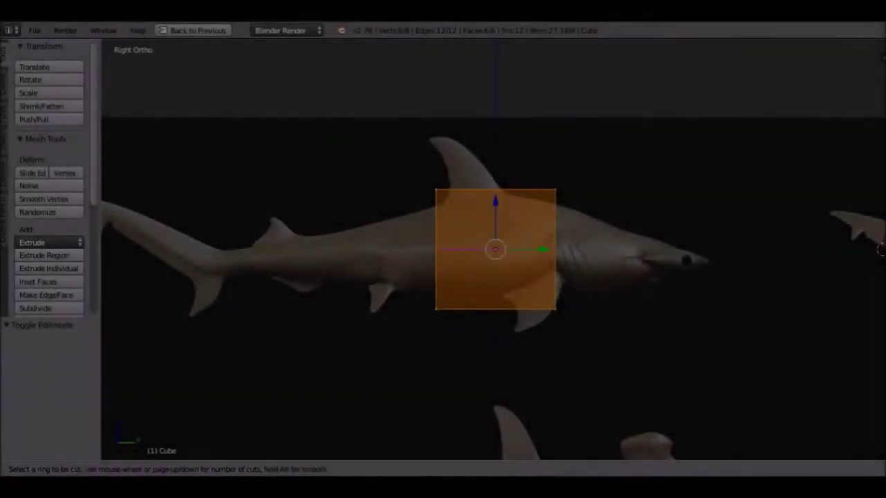
# Extrude the body's rear ring toward the tail and shrink it to start the taper.
pyautogui.press('e')
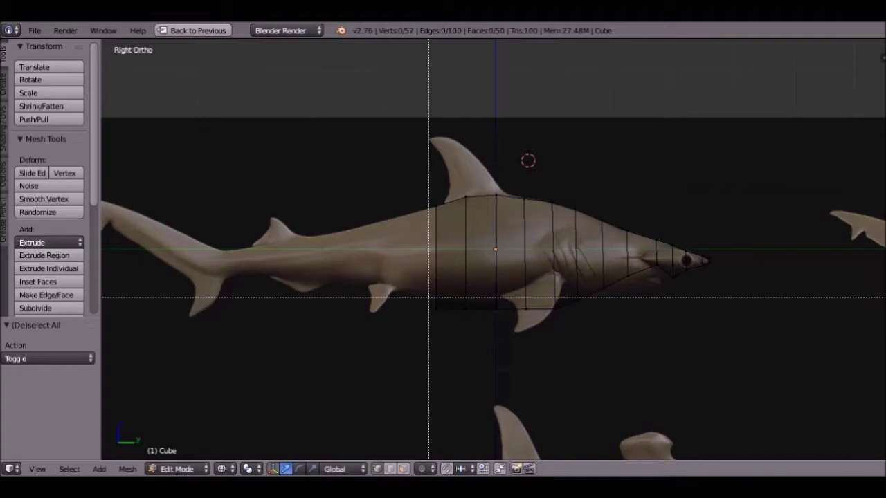
pyautogui.moveTo(429, 298); pyautogui.dragTo(446, 197)
pyautogui.press('e')
pyautogui.press('s')
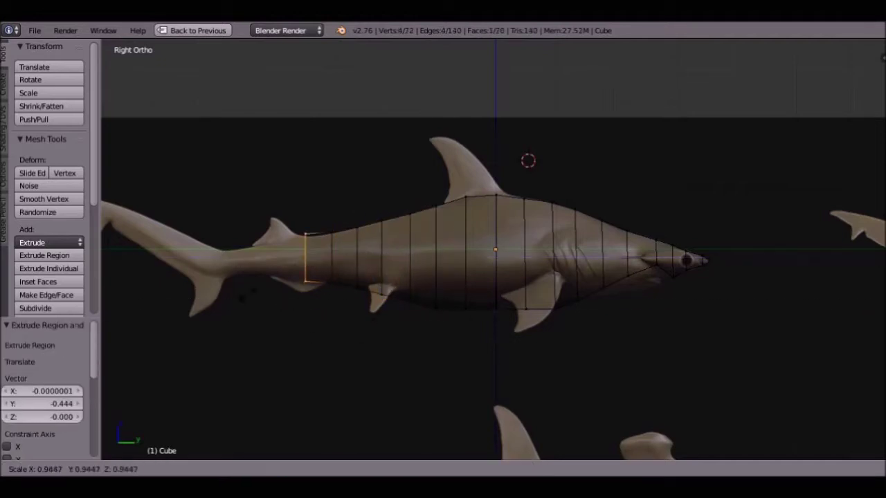
pyautogui.press('Return')
pyautogui.press('e')
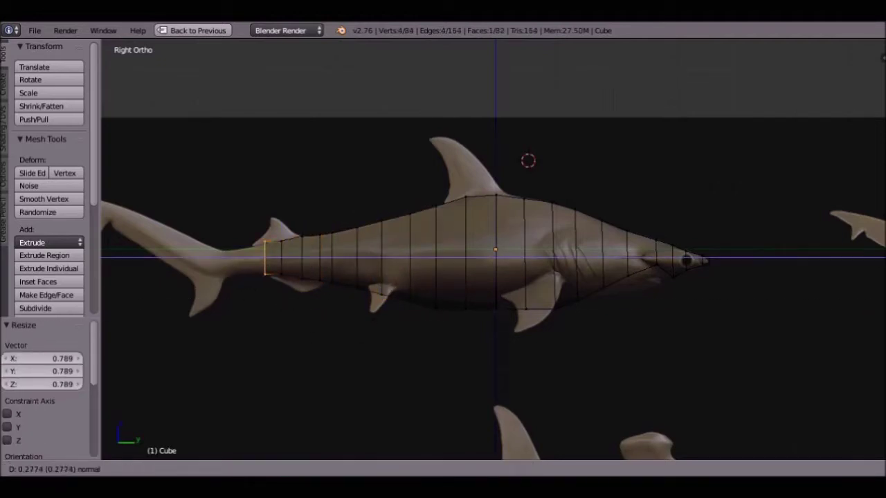
pyautogui.press('e')
pyautogui.press('Return')
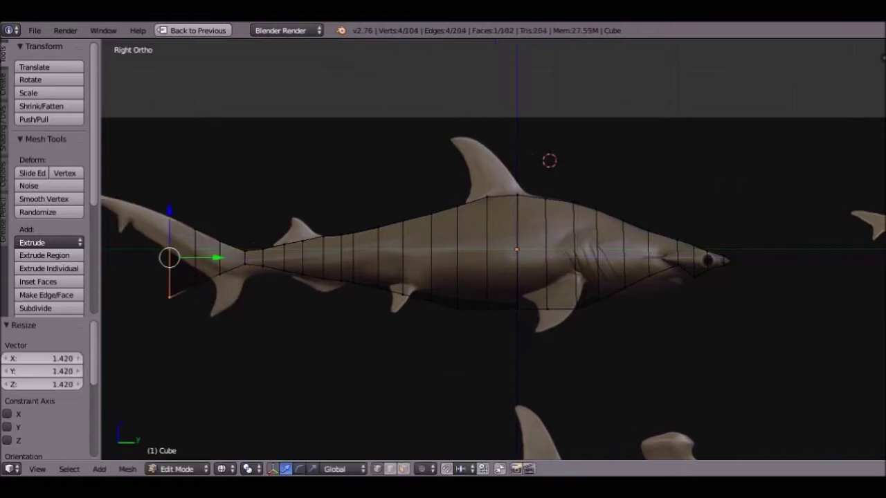
# Extrude and shrink further tapering rings back to the tail, following the side reference.
pyautogui.keyDown('ctrl'); pyautogui.scroll(5, 147, 393); pyautogui.keyUp('ctrl')
pyautogui.press('s')
pyautogui.press('Return')
pyautogui.press('e')
pyautogui.press('Return')
pyautogui.press('s')
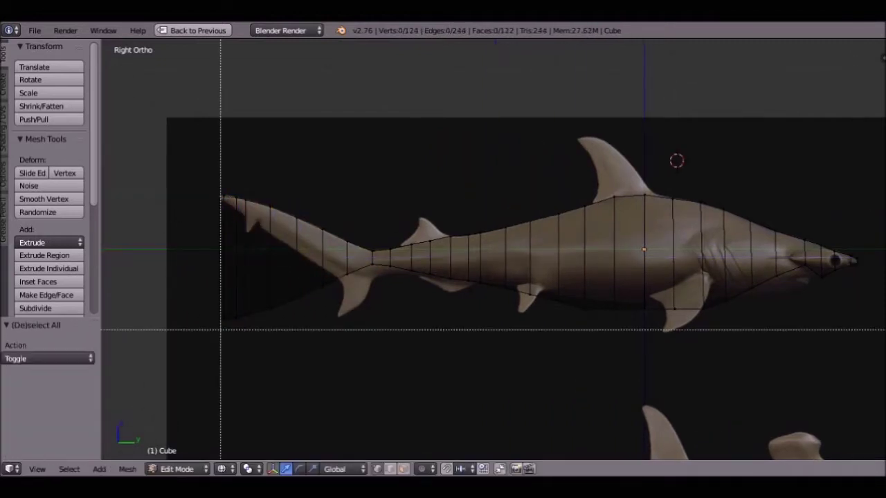
pyautogui.press('Return')
# Box-select the tail vertices and move them into the upper tail-fin tip.
pyautogui.press('a')
pyautogui.press('b')
pyautogui.press('Return')
pyautogui.press('a')
pyautogui.press('b')
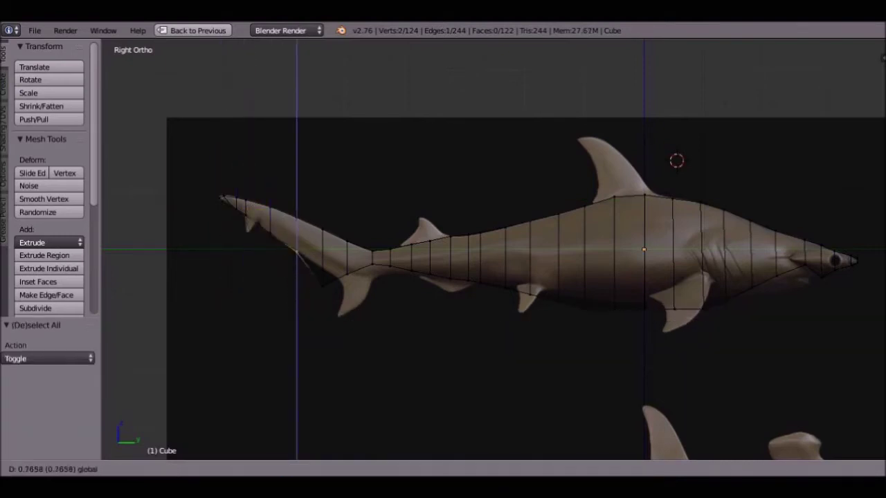
pyautogui.press('Return')
# Add a centred loop cut across the tail base.
pyautogui.press('a')
pyautogui.press('b')
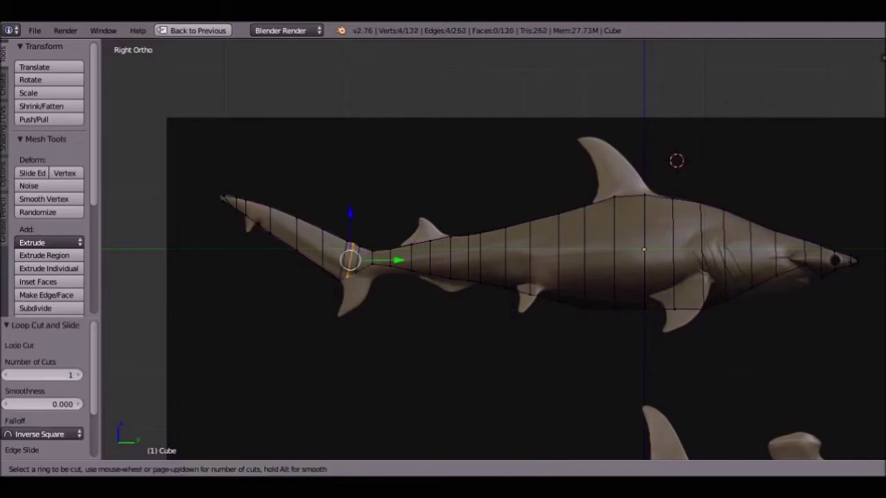
pyautogui.click(312, 290)
pyautogui.rightClick(311, 290)
pyautogui.scroll(3, 311, 290)
pyautogui.press('a')
pyautogui.scroll(2, 311, 290)
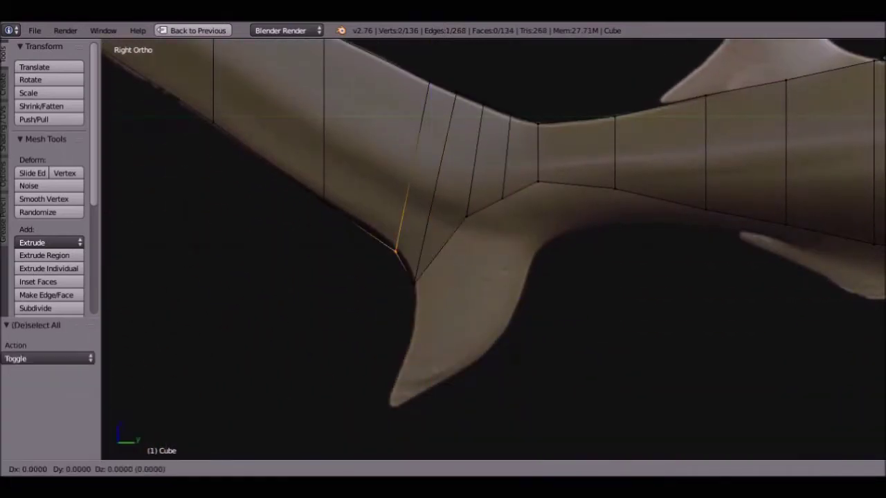
# Cut another tail loop and pull its edge and the fin-tip vertex down into the lower lobe.
pyautogui.click(370, 139)
pyautogui.rightClick(361, 221)
pyautogui.press('g')
pyautogui.click(406, 258)
pyautogui.press('b')
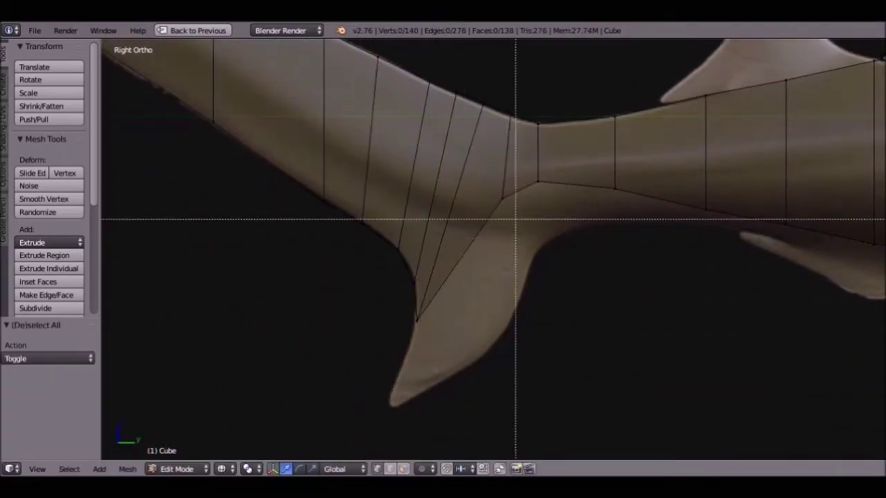
pyautogui.press('g')
pyautogui.press('Return')
pyautogui.press('b')
pyautogui.press('g')
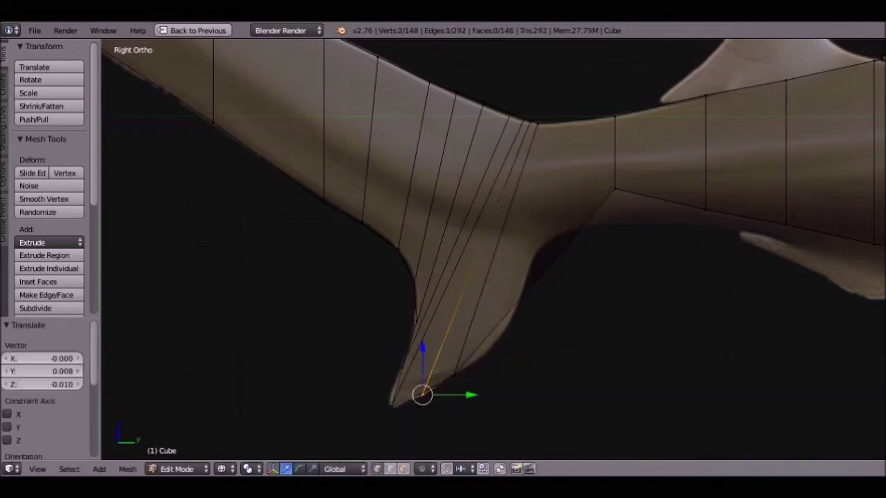
pyautogui.press('Return')
pyautogui.press('a')
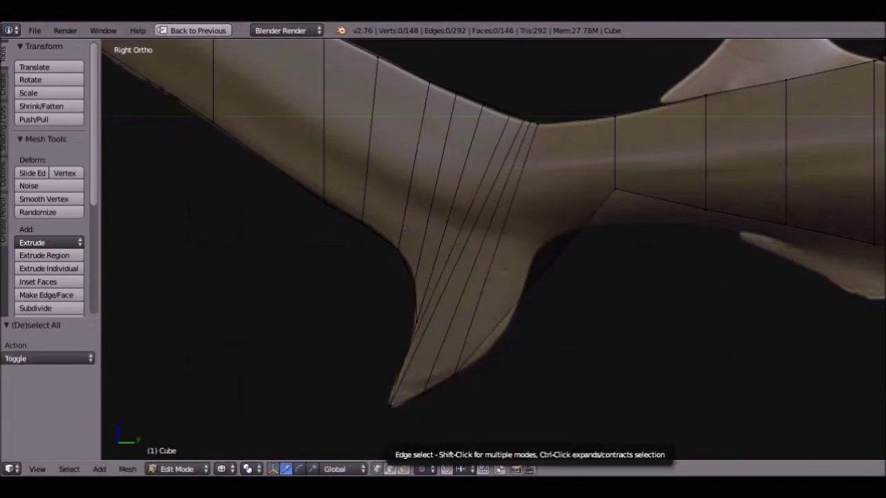
# Cut loops through the tail and fin, aligning the new edge with the fin's front edge.
pyautogui.click(571, 190)
pyautogui.press('g')
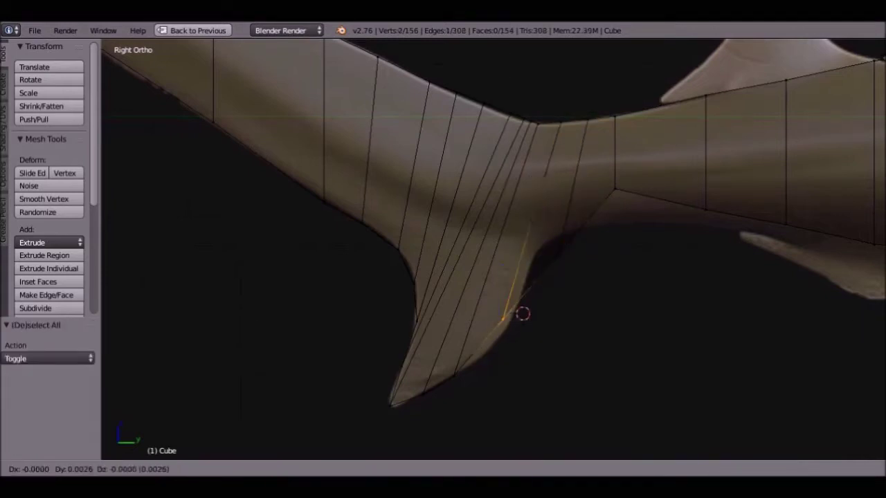
pyautogui.hotkey('ctrl', 'r')
pyautogui.click(522, 314)
pyautogui.press('g')
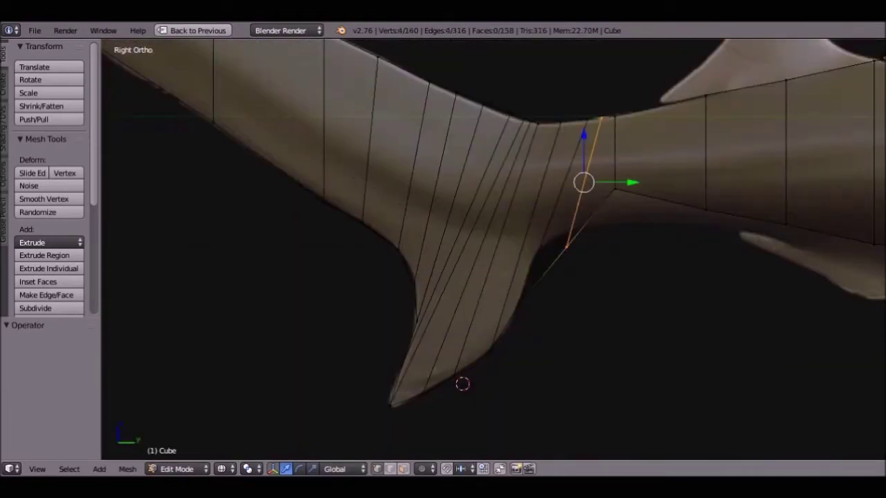
# Add several evenly centred edge loops near the tail base, reaching 168 vertices.
pyautogui.click(560, 201)
pyautogui.rightClick(561, 201)
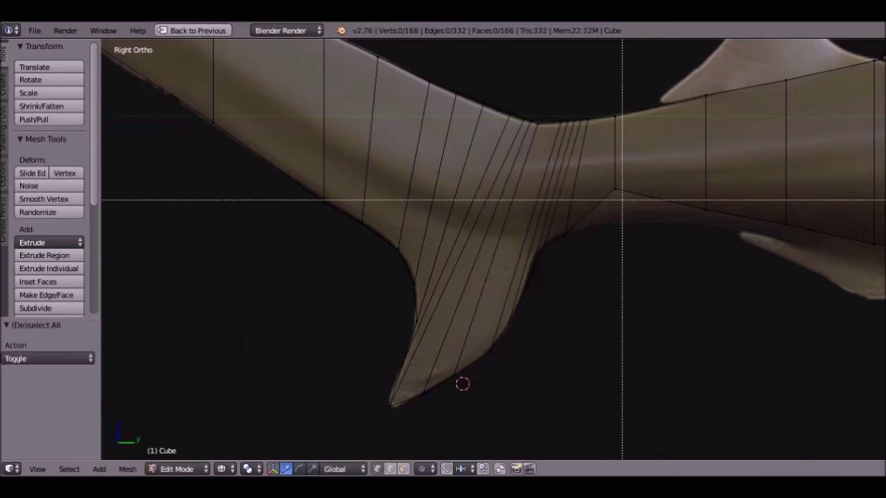
pyautogui.keyDown('ctrl'); pyautogui.scroll(1, 621, 200); pyautogui.keyUp('ctrl')
pyautogui.keyDown('ctrl'); pyautogui.scroll(4, 484, 208); pyautogui.keyUp('ctrl')
pyautogui.moveTo(371, 215); pyautogui.dragTo(383, 222)
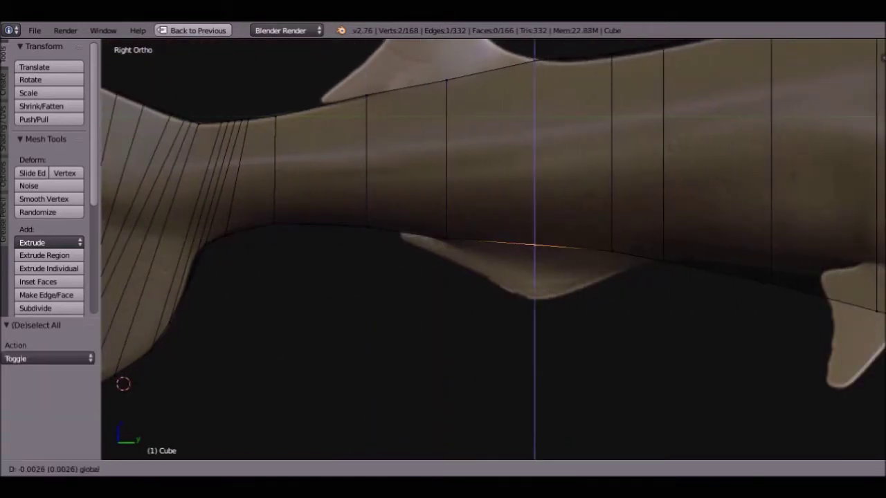
# Move the belly vertices above the fin vertically to match the reference outline.
pyautogui.moveTo(540, 216); pyautogui.dragTo(782, 298)
pyautogui.press('g')
pyautogui.press('z')
pyautogui.click(771, 277)
pyautogui.keyDown('ctrl'); pyautogui.scroll(3, 485, 277); pyautogui.keyUp('ctrl')
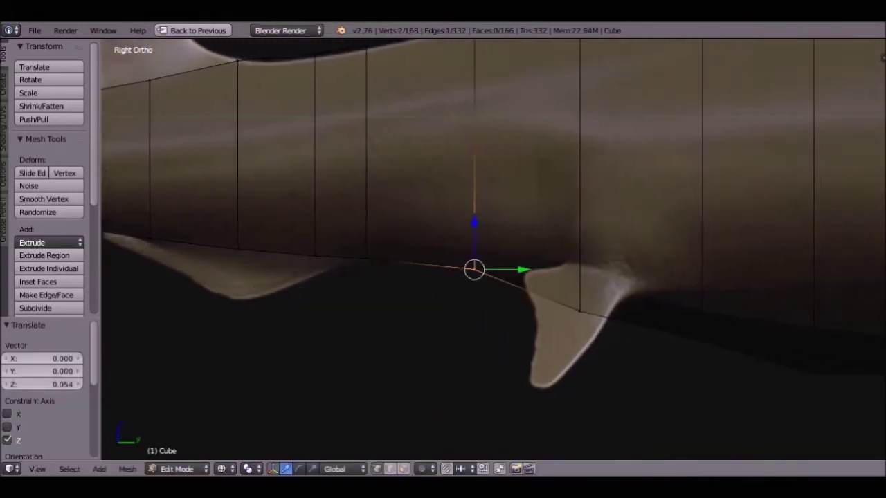
pyautogui.press('b')
pyautogui.press('Escape')
pyautogui.scroll(-5, 353, 337)
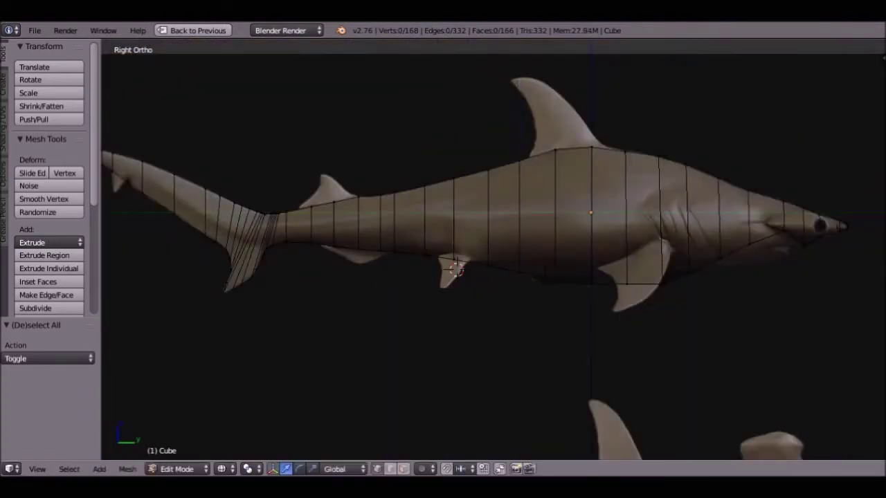
# Lower a belly vertex and adjust a head vertex's height, then restore the split top/side views.
pyautogui.press('a')
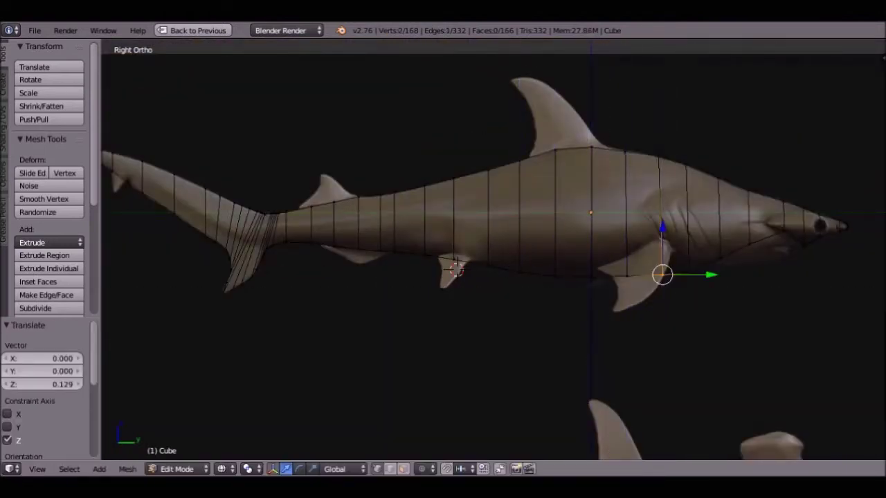
pyautogui.press('a')
pyautogui.press('g')
pyautogui.press('z')
pyautogui.rightClick(687, 271)
pyautogui.press('g')
pyautogui.press('z')
pyautogui.press('Return')
pyautogui.press('a')
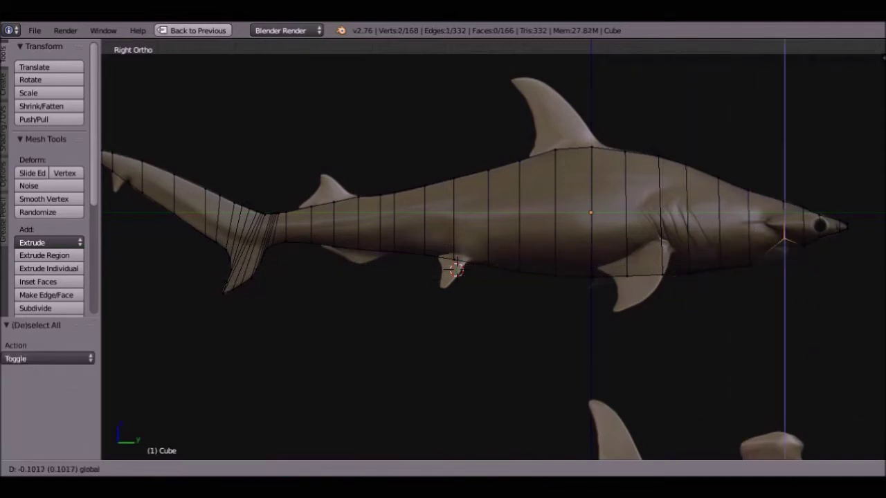
pyautogui.hotkey('ctrl', 'Up')
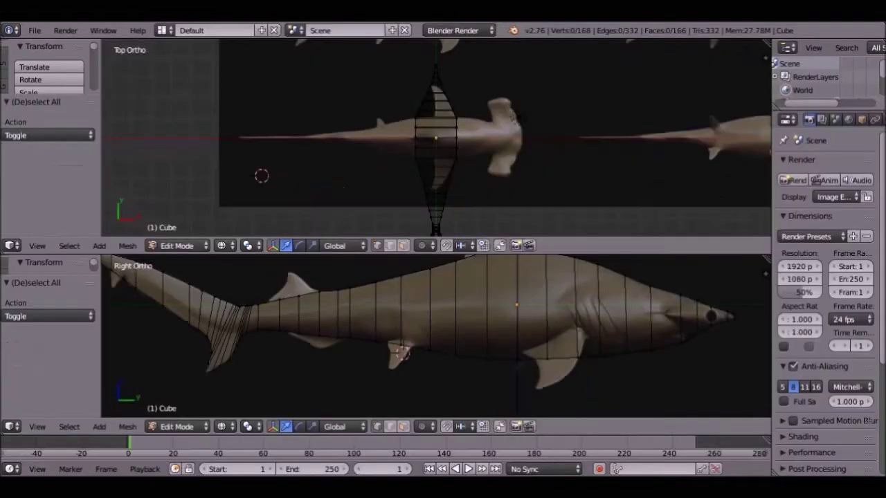
# Resize the top-view reference image to 25.2 and offset it to -2.00, 12.6 under the mesh.
pyautogui.hotkey('ctrl', 'Up')
pyautogui.scroll(-1, 823, 277)
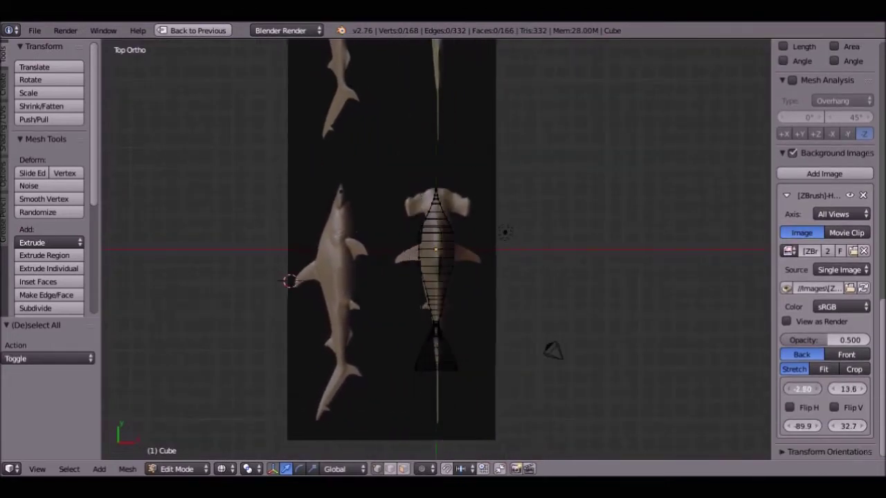
pyautogui.moveTo(848, 426); pyautogui.dragTo(830, 425)
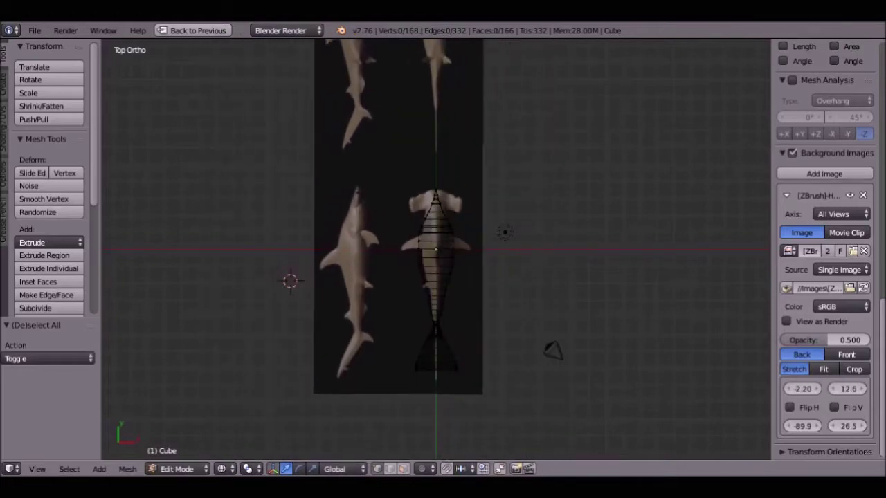
pyautogui.hotkey('ctrl', 'Up')
pyautogui.hotkey('ctrl', 'Up')
pyautogui.scroll(4, 527, 173)
# Box-select an edge near the tail in the top view and begin moving it.
pyautogui.press('b')
pyautogui.scroll(5, 823, 249)
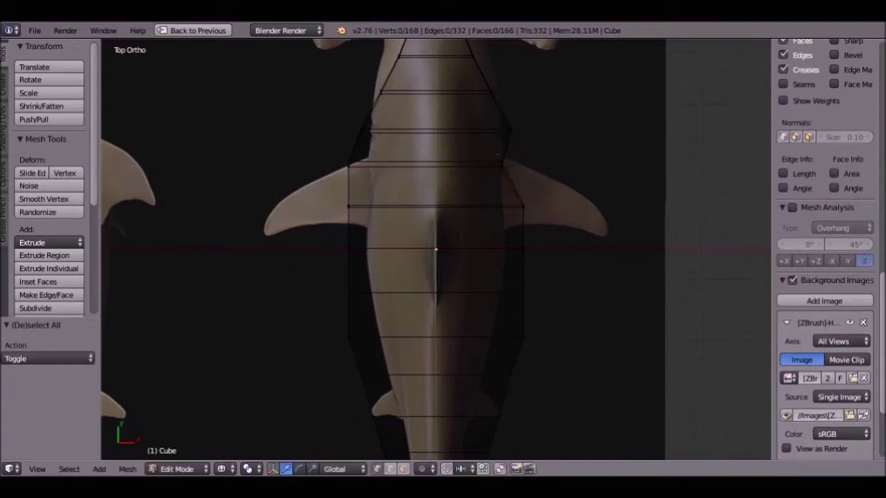
pyautogui.scroll(-5, 823, 249)
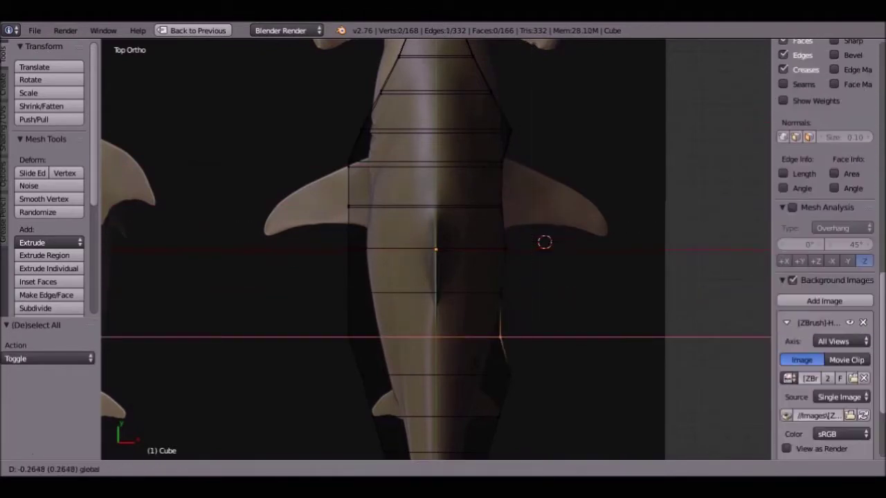
pyautogui.press('b')
pyautogui.moveTo(521, 372); pyautogui.dragTo(388, 398)
pyautogui.scroll(3, 443, 276)
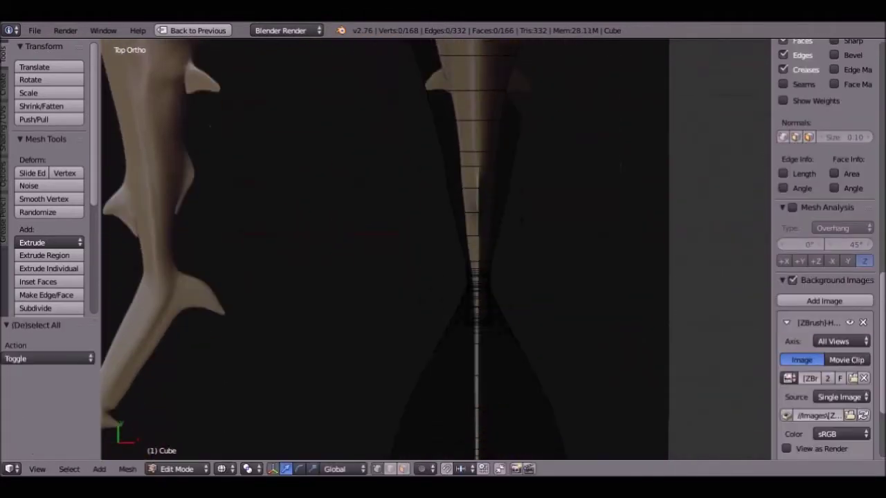
pyautogui.press('g')
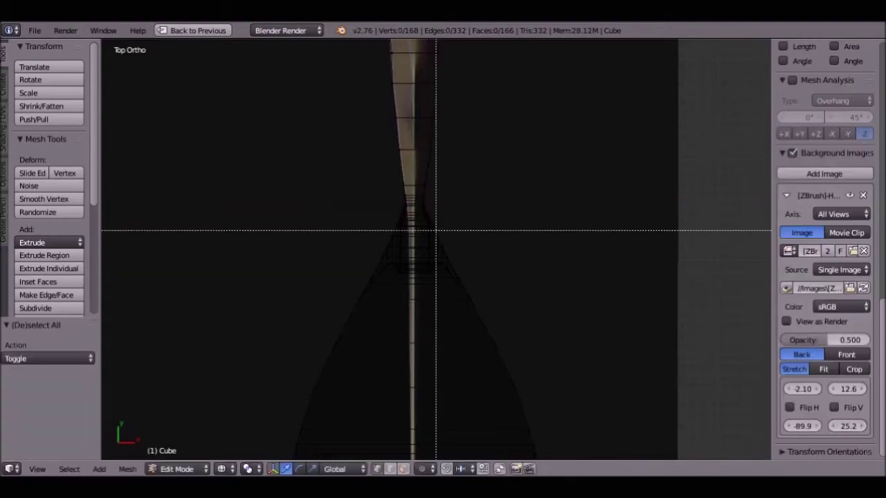
# Box-select seven vertices near the centre and shift them sideways along X.
pyautogui.moveTo(437, 223); pyautogui.dragTo(408, 204)
pyautogui.press('g')
pyautogui.press('x')
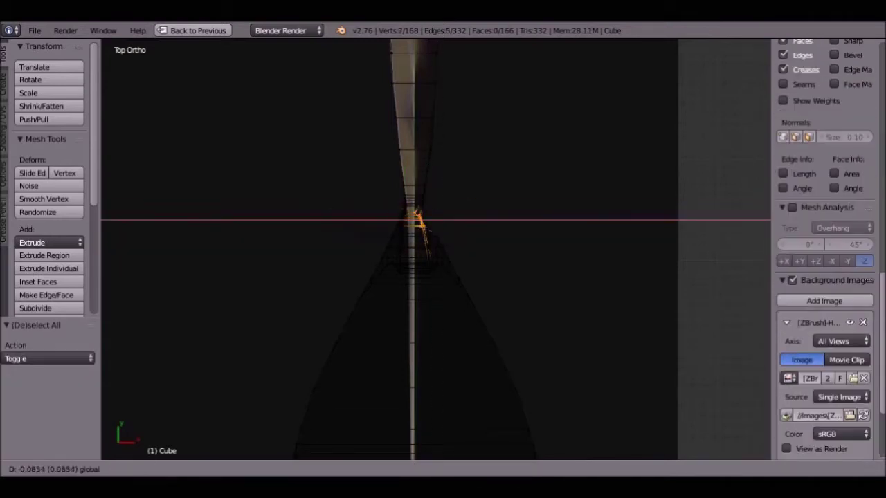
pyautogui.press('r')
pyautogui.press('Return')
# Box-select the vertices at the strip's bottom and move them along the X axis.
pyautogui.scroll(-5, 823, 277)
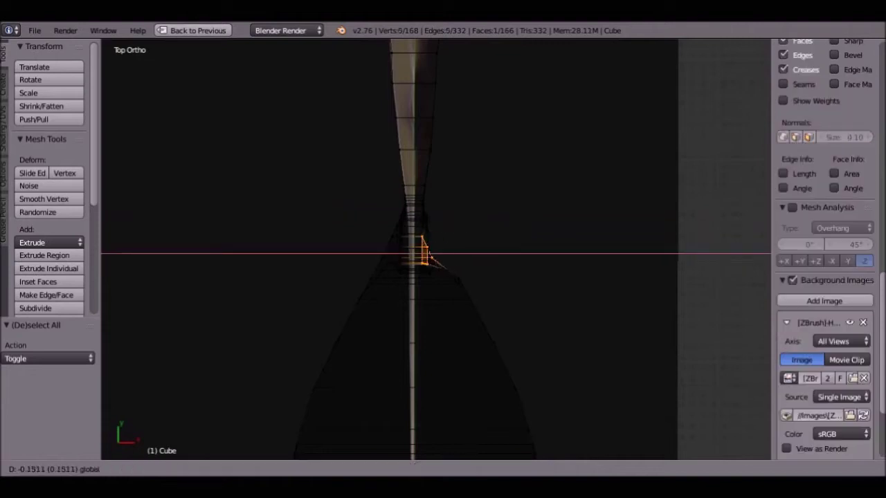
pyautogui.press('a')
pyautogui.press('a')
pyautogui.keyDown('shift'); pyautogui.moveTo(546, 423); pyautogui.dragTo(567, 333, button='middle'); pyautogui.keyUp('shift')
pyautogui.press('b')
pyautogui.moveTo(567, 333); pyautogui.dragTo(419, 304)
pyautogui.press('g')
pyautogui.press('x')
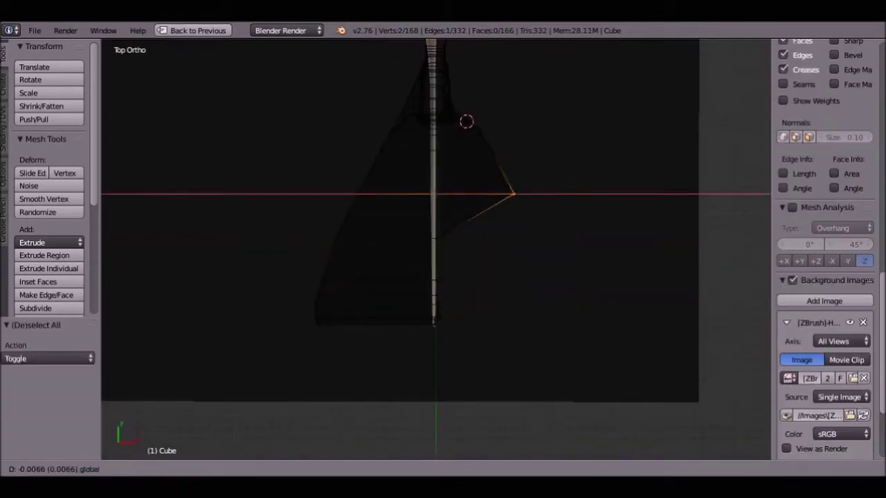
# Box-select two vertices and reposition them toward the fin outline.
pyautogui.press('a')
pyautogui.scroll(-5, 823, 277)
pyautogui.press('b')
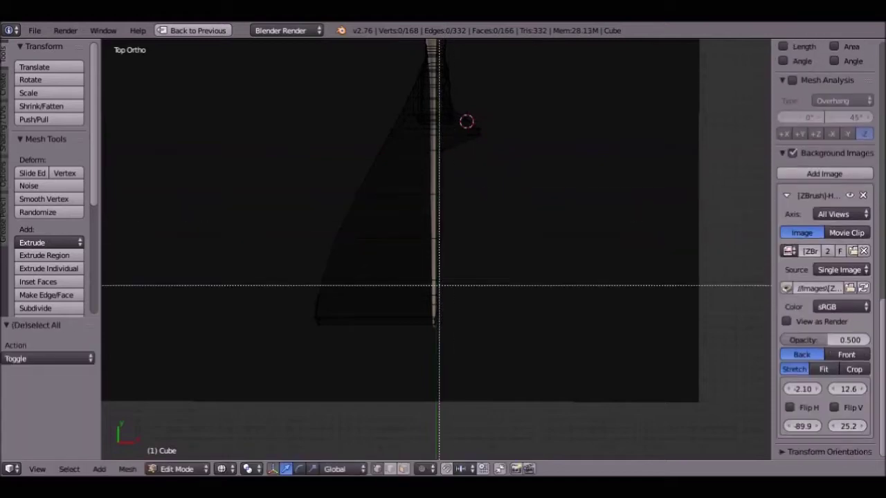
pyautogui.moveTo(438, 285); pyautogui.dragTo(424, 307)
pyautogui.scroll(5, 824, 277)
pyautogui.press('g')
pyautogui.click(431, 296)
pyautogui.scroll(4, 452, 121)
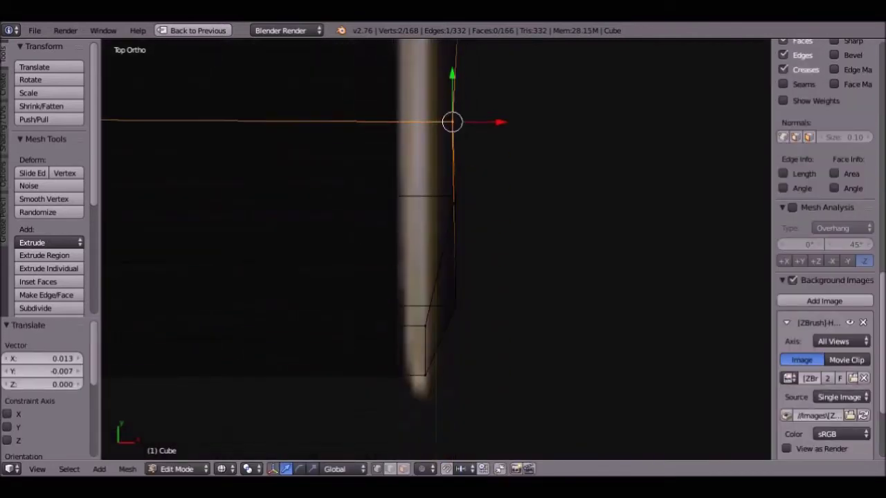
# Pull a single fin vertex outward along X to start the pointed fin.
pyautogui.press('a')
pyautogui.rightClick(430, 290)
pyautogui.press('g')
pyautogui.press('x')
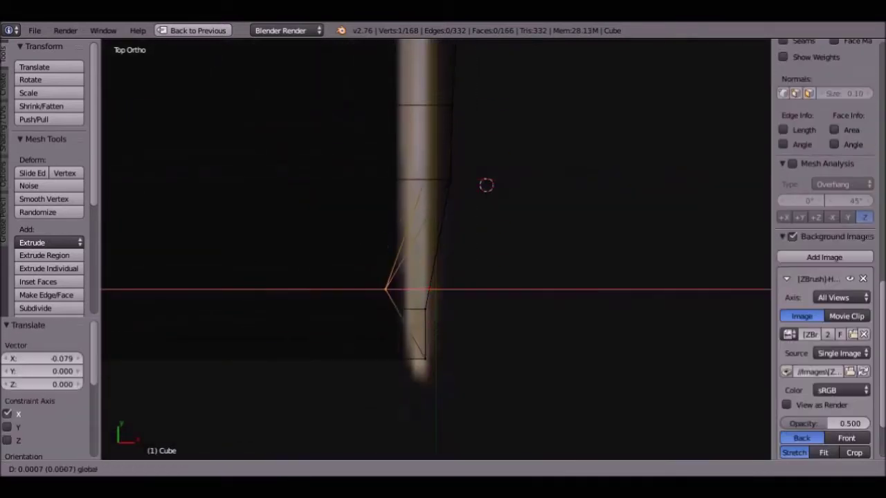
pyautogui.click(486, 185)
pyautogui.keyDown('shift'); pyautogui.moveTo(485, 184); pyautogui.dragTo(634, 184, button='middle'); pyautogui.keyUp('shift')
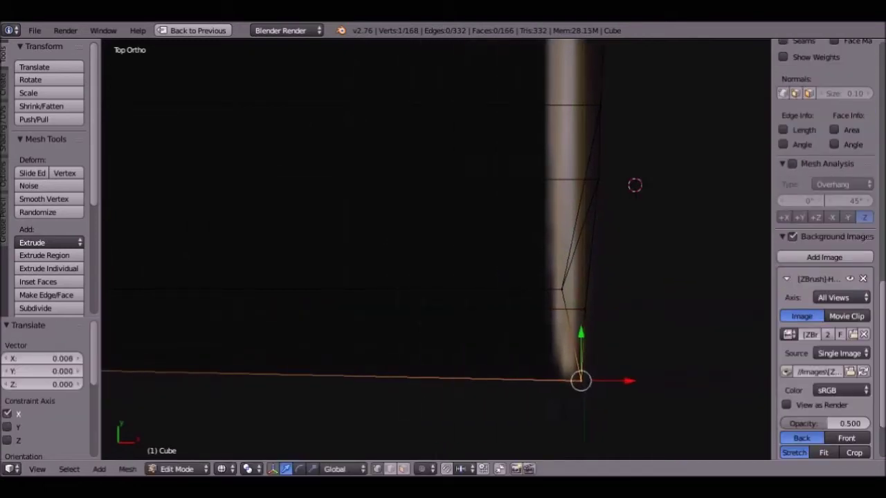
pyautogui.press('g')
pyautogui.press('x')
pyautogui.press('Return')
pyautogui.press('a')
pyautogui.hotkey('ctrl', 'z')
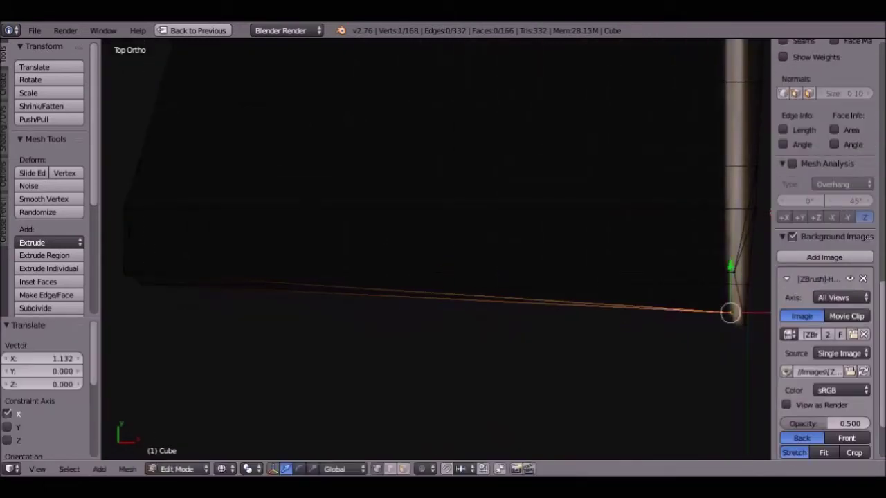
# Move the fin vertex further along X, then shift it together with a second vertex.
pyautogui.press('a')
pyautogui.press('a')
pyautogui.press('a')
pyautogui.press('g')
pyautogui.press('x')
pyautogui.press('Return')
pyautogui.keyDown('shift'); pyautogui.rightClick(733, 208); pyautogui.keyUp('shift')
pyautogui.press('g')
pyautogui.press('x')
pyautogui.press('Return')
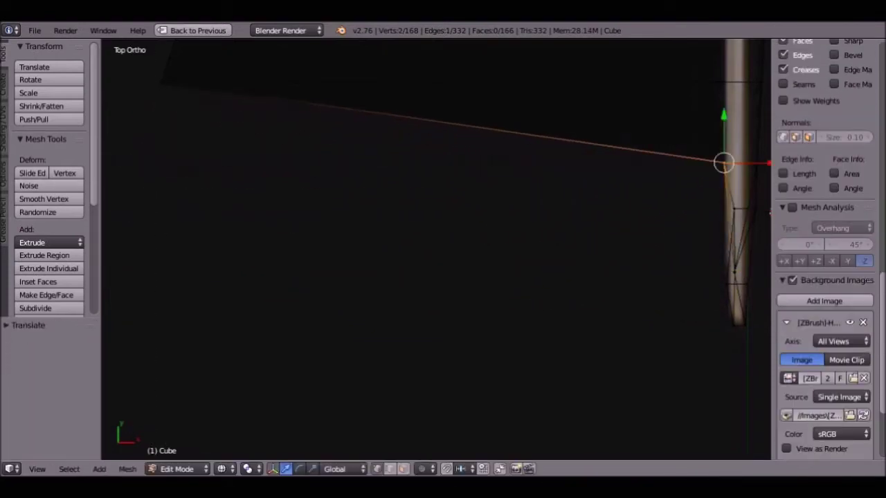
# Push another fin vertex outward along the X axis.
pyautogui.rightClick(734, 272)
pyautogui.press('g')
pyautogui.press('x')
pyautogui.press('Return')
pyautogui.press('g')
pyautogui.press('x')
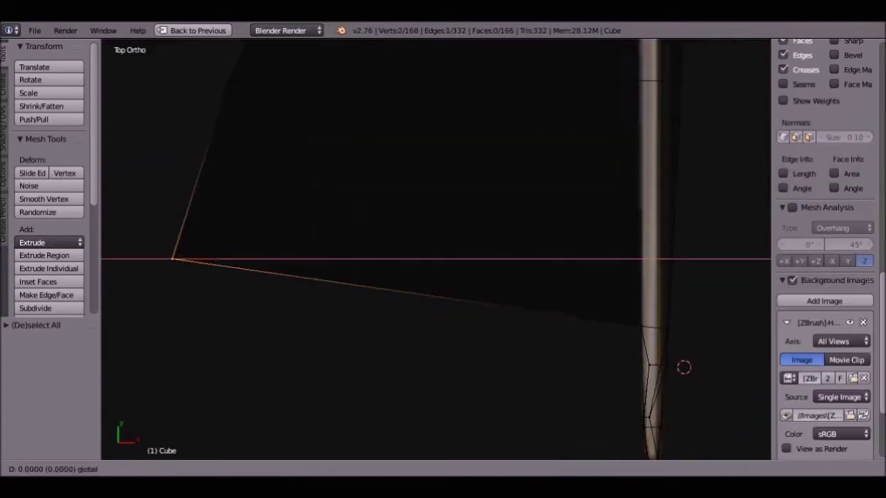
pyautogui.press('Return')
# Orbit to inspect the fin, then return to wireframe top view.
pyautogui.moveTo(443, 276)
pyautogui.mouseDown(button='middle')
pyautogui.moveTo(388, 208)
pyautogui.moveTo(415, 242)
pyautogui.mouseUp(button='middle')
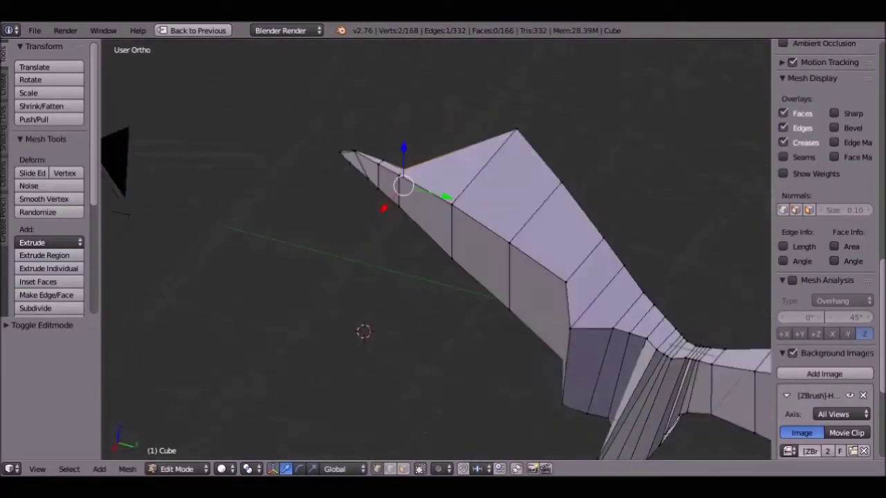
pyautogui.press('z')
pyautogui.scroll(-5, 823, 276)
pyautogui.press('KP_7')
pyautogui.press('a')
# Move the edge at the fin tip outward along X.
pyautogui.rightClick(500, 144)
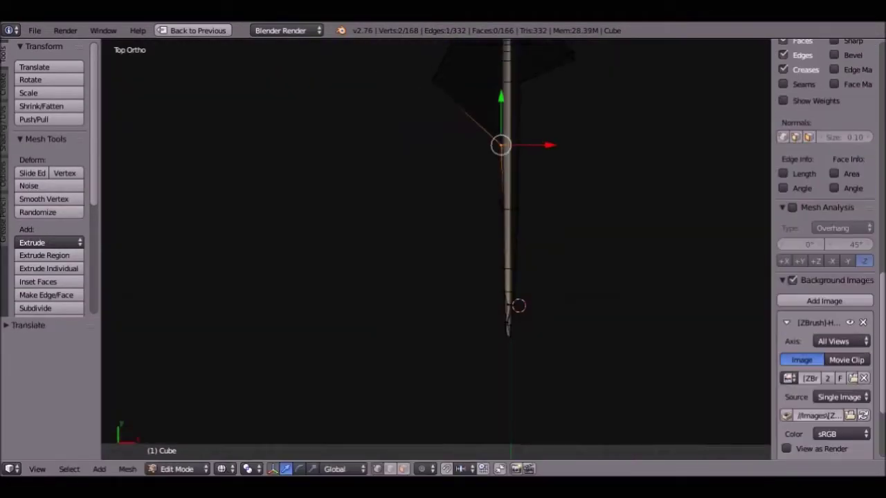
pyautogui.scroll(3, 503, 254)
pyautogui.press('g')
pyautogui.press('x')
pyautogui.press('Return')
pyautogui.press('a')
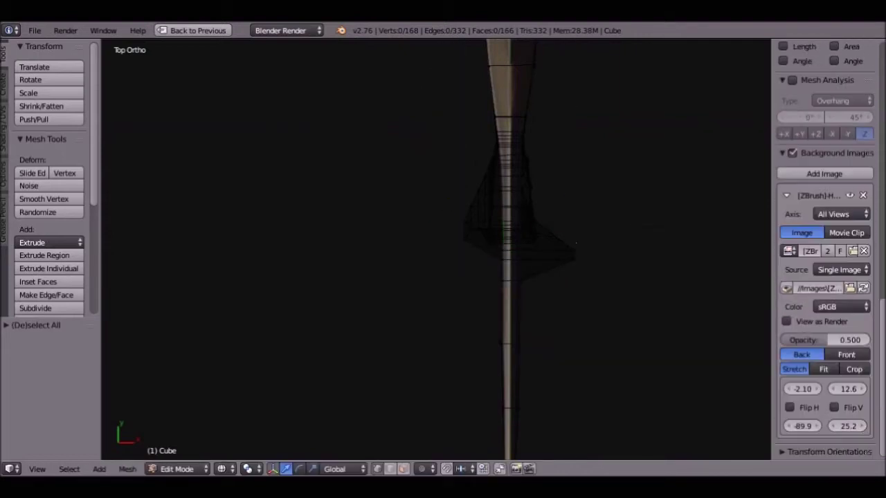
pyautogui.press('Return')
# Check the fin shape in solid shading from an orbit, then return to top view.
pyautogui.press('a')
pyautogui.scroll(-4, 823, 277)
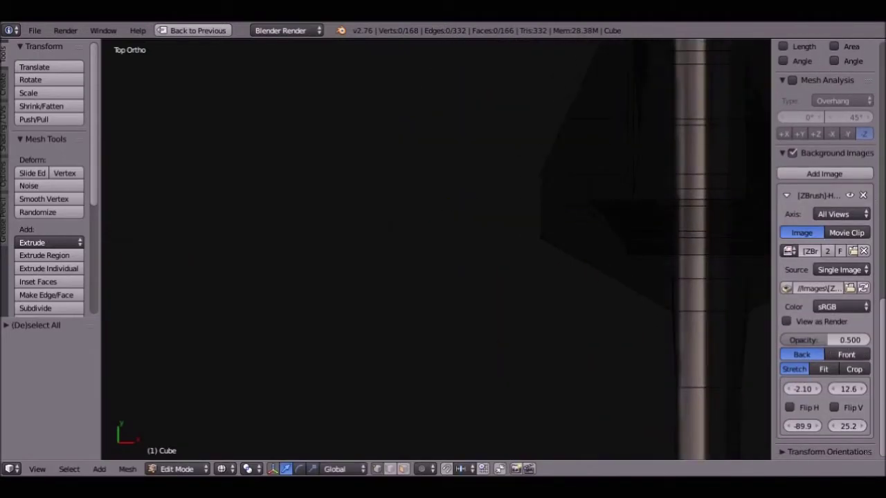
pyautogui.scroll(4, 519, 256)
pyautogui.press('z')
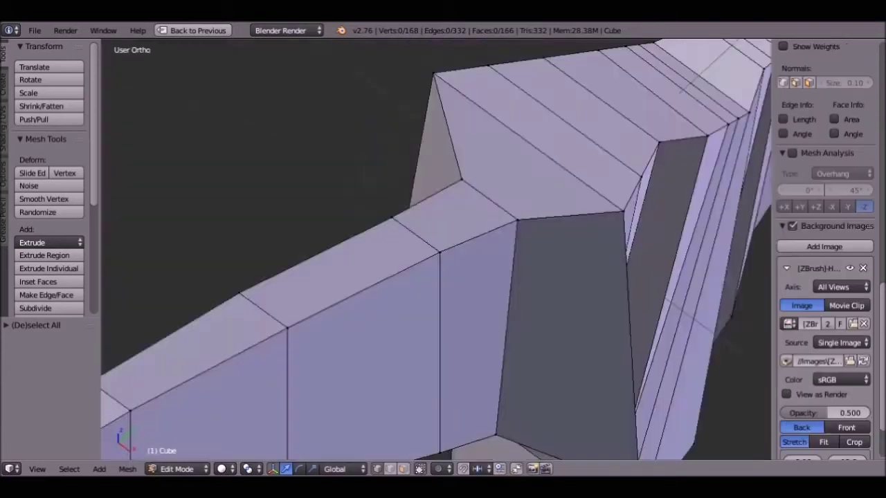
pyautogui.moveTo(442, 249); pyautogui.dragTo(456, 290, button='middle')
pyautogui.press('KP_7')
# In wireframe, move the selected tail edge sideways along X.
pyautogui.press('z')
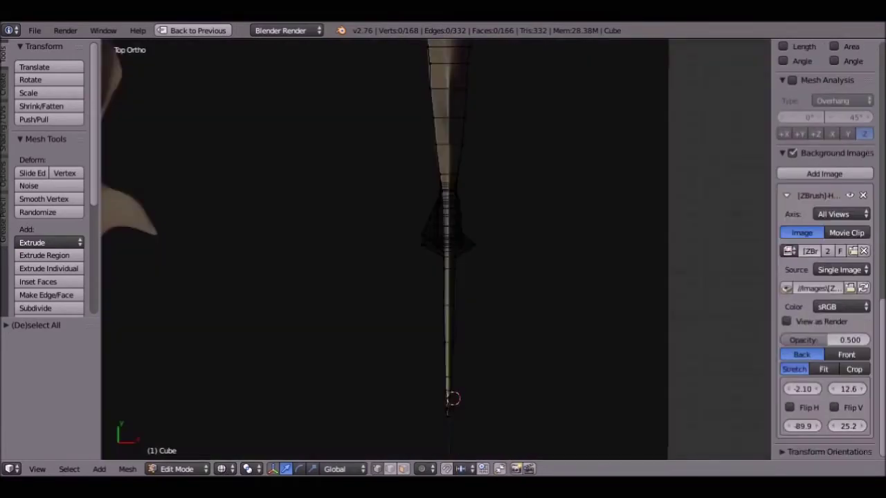
pyautogui.scroll(3, 443, 249)
pyautogui.scroll(3, 824, 249)
pyautogui.press('g')
pyautogui.press('x')
pyautogui.press('Return')
pyautogui.press('a')
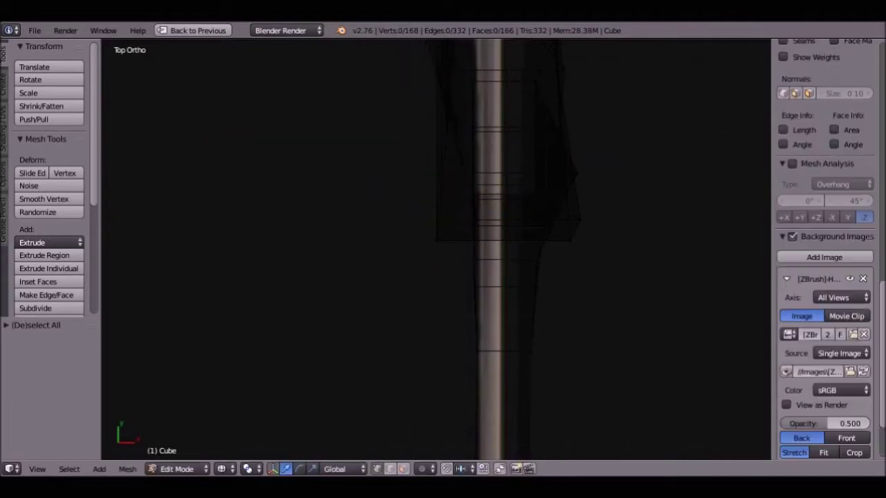
pyautogui.press('Return')
# Shift the selected tail vertices along X and orbit to check the body shape.
pyautogui.press('z')
pyautogui.press('z')
pyautogui.press('g')
pyautogui.press('x')
pyautogui.press('Return')
pyautogui.press('z')
pyautogui.moveTo(435, 249); pyautogui.dragTo(484, 207, button='middle')
pyautogui.press('KP_7')
pyautogui.press('z')
pyautogui.press('a')
# Nudge a vertex on the body outline along X, then undo it.
pyautogui.rightClick(484, 276)
pyautogui.press('g')
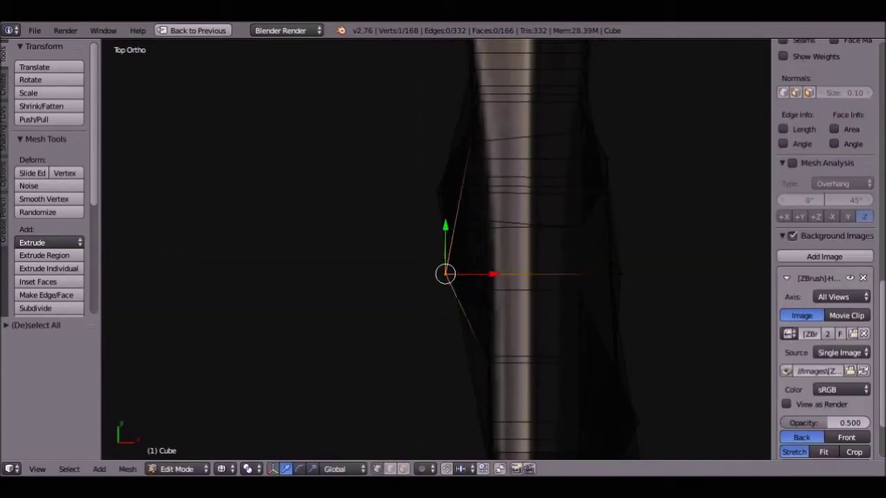
pyautogui.press('g')
pyautogui.press('x')
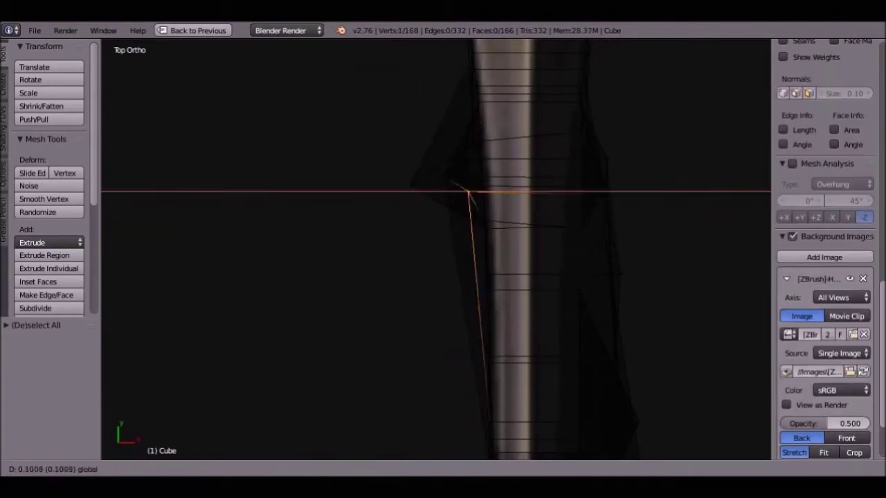
pyautogui.press('Return')
pyautogui.press('a')
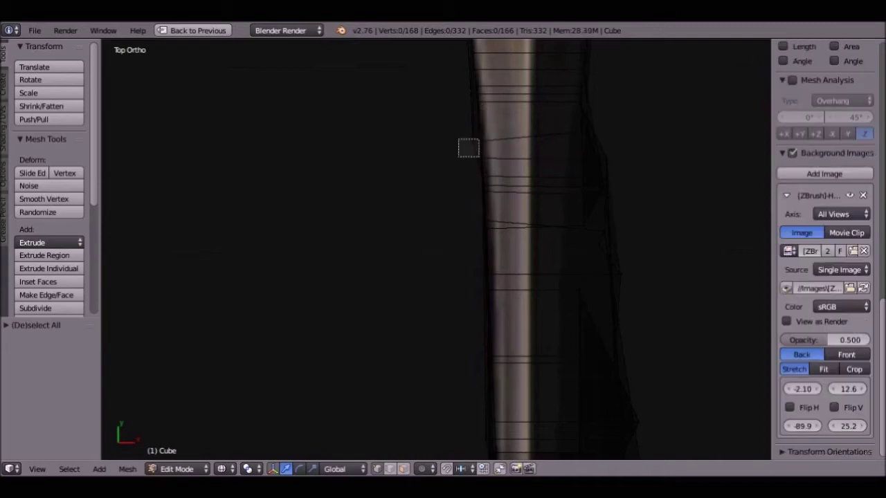
pyautogui.hotkey('ctrl', 'z')
# Inspect the result from an orbit, undo, and cancel a retried X move.
pyautogui.moveTo(468, 148); pyautogui.dragTo(443, 208, button='middle')
pyautogui.press('KP_7')
pyautogui.scroll(3, 471, 159)
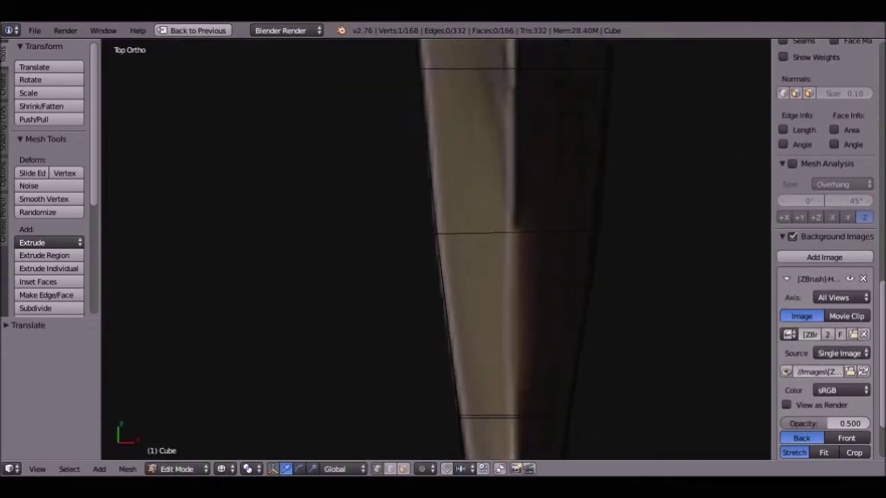
pyautogui.scroll(-2, 471, 242)
pyautogui.hotkey('ctrl', 'z')
pyautogui.press('g')
pyautogui.press('x')
pyautogui.press('Escape')
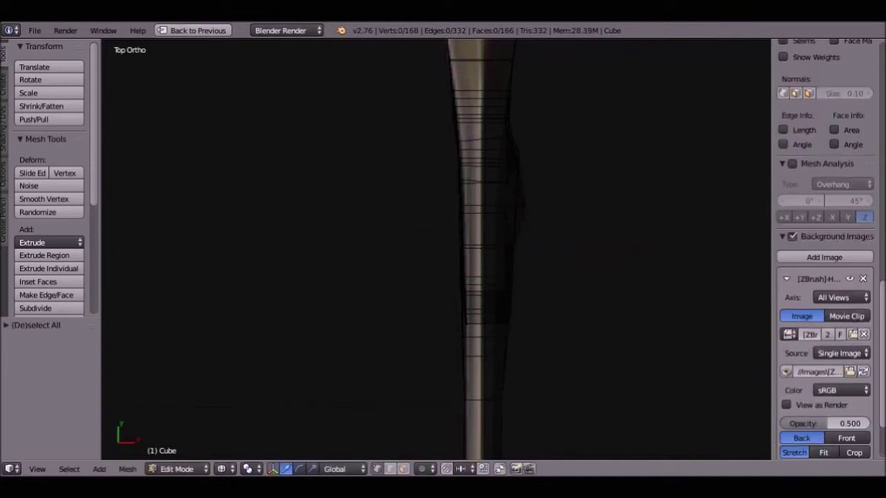
# Review the thin tail mesh at an angle, from the side, and from the top.
pyautogui.keyDown('shift'); pyautogui.moveTo(474, 249); pyautogui.dragTo(416, 249, button='middle'); pyautogui.keyUp('shift')
pyautogui.scroll(2, 415, 249)
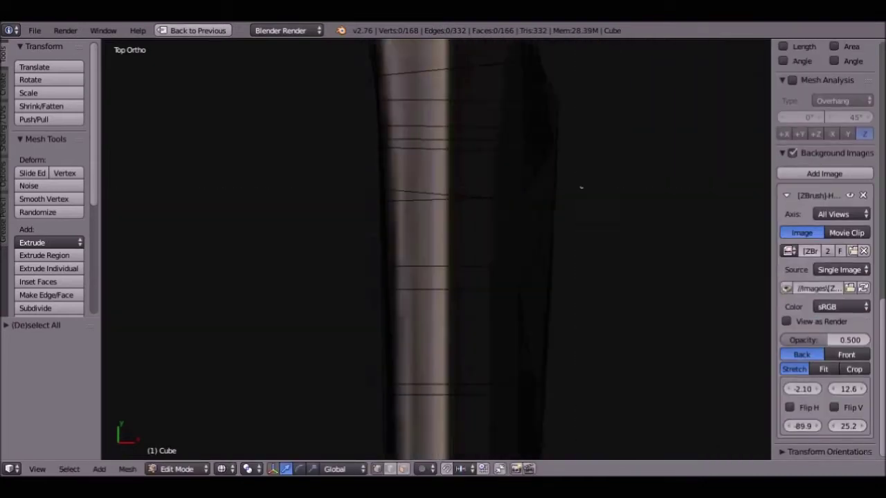
pyautogui.scroll(4, 823, 277)
pyautogui.scroll(-3, 823, 276)
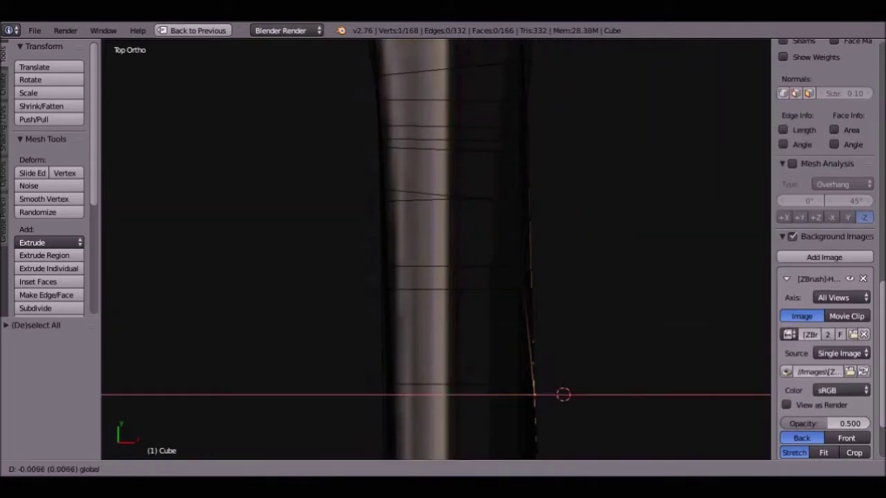
pyautogui.scroll(-3, 443, 249)
pyautogui.scroll(-3, 823, 277)
pyautogui.moveTo(443, 249)
pyautogui.mouseDown(button='middle')
pyautogui.moveTo(443, 208)
pyautogui.moveTo(457, 194)
pyautogui.moveTo(443, 228)
pyautogui.moveTo(443, 207)
pyautogui.mouseUp(button='middle')
pyautogui.press('KP_3')
pyautogui.press('KP_7')
pyautogui.scroll(7, 440, 59)
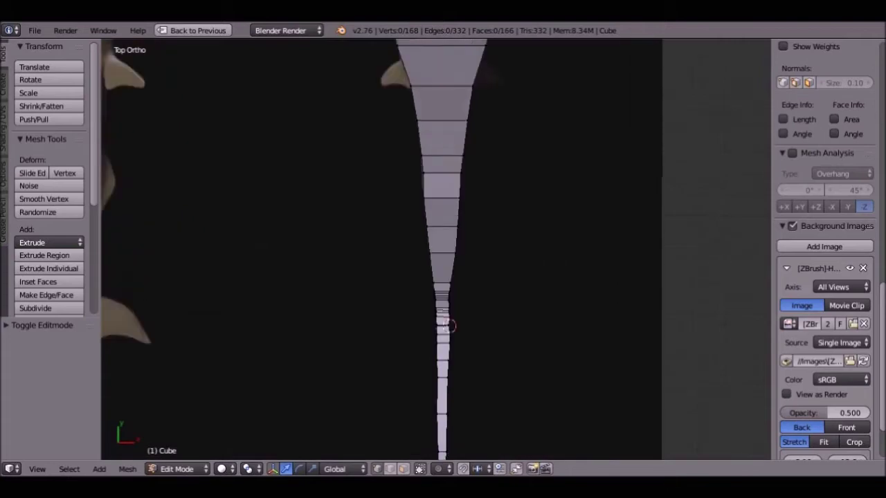
# Drag two head edges outward along X toward the hammer lobes.
pyautogui.rightClick(484, 154)
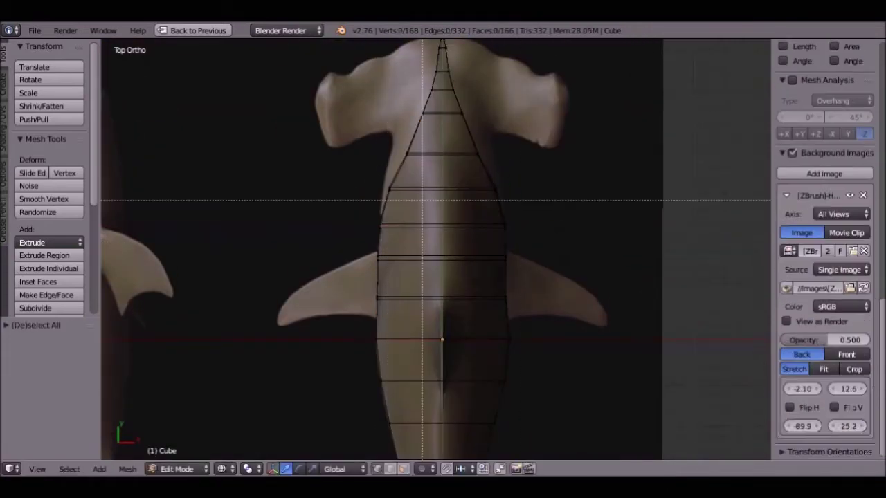
pyautogui.press('g')
pyautogui.press('x')
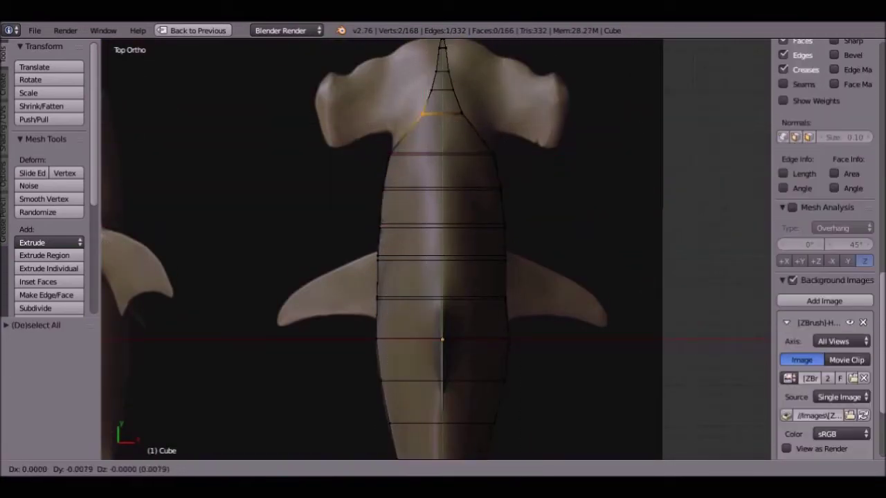
pyautogui.press('Return')
pyautogui.press('a')
pyautogui.rightClick(415, 110)
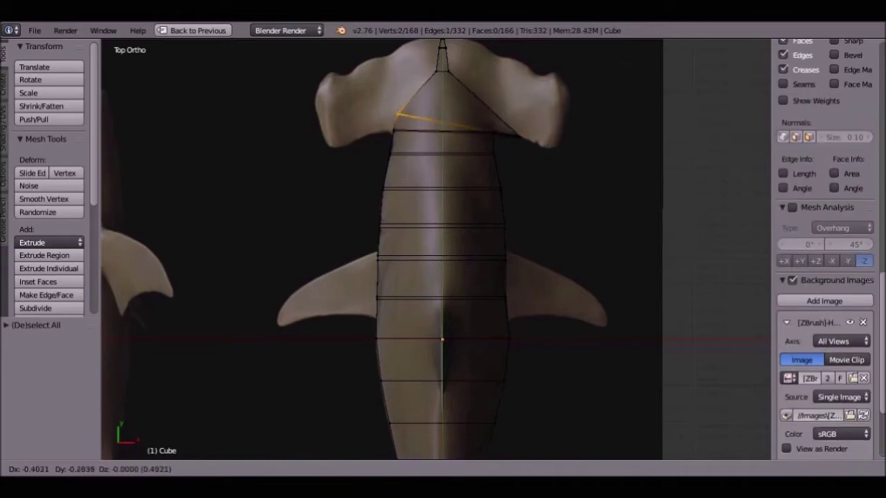
pyautogui.press('g')
pyautogui.press('x')
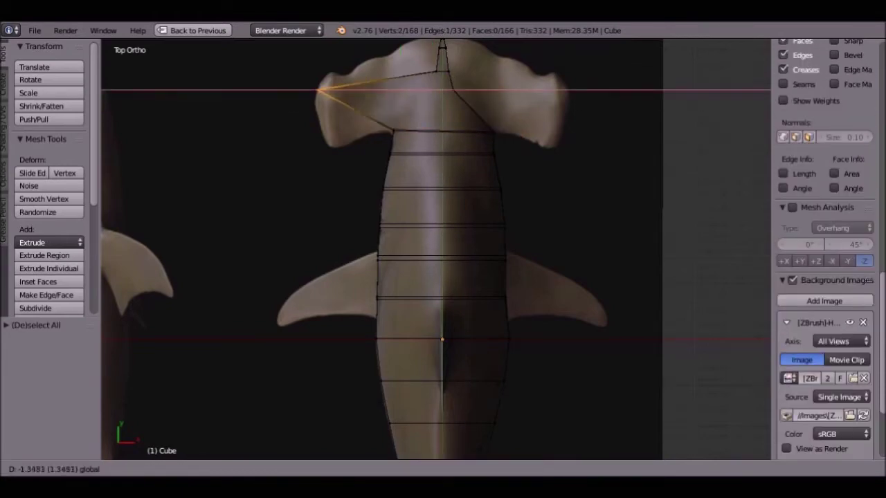
pyautogui.press('Return')
# Move the top-centre head edge outward along X.
pyautogui.keyDown('ctrl'); pyautogui.scroll(5, 443, 277); pyautogui.keyUp('ctrl')
pyautogui.rightClick(449, 130)
pyautogui.press('g')
pyautogui.press('x')
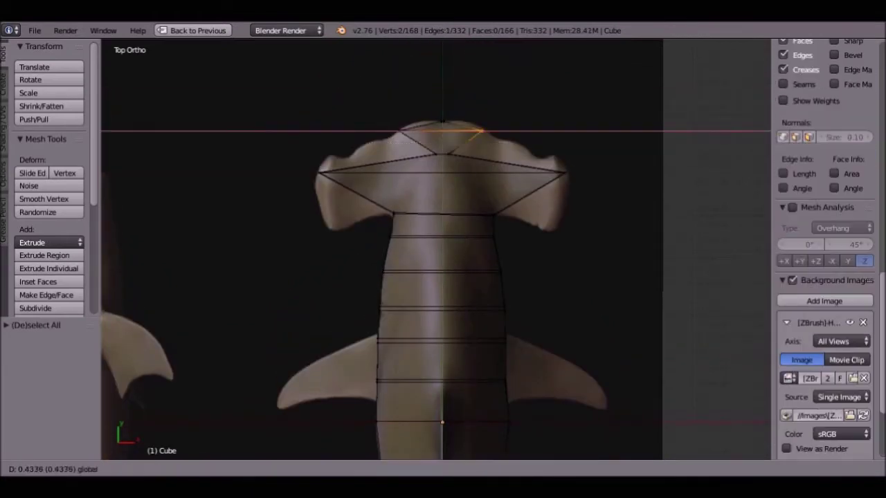
pyautogui.press('Return')
pyautogui.scroll(-5, 823, 312)
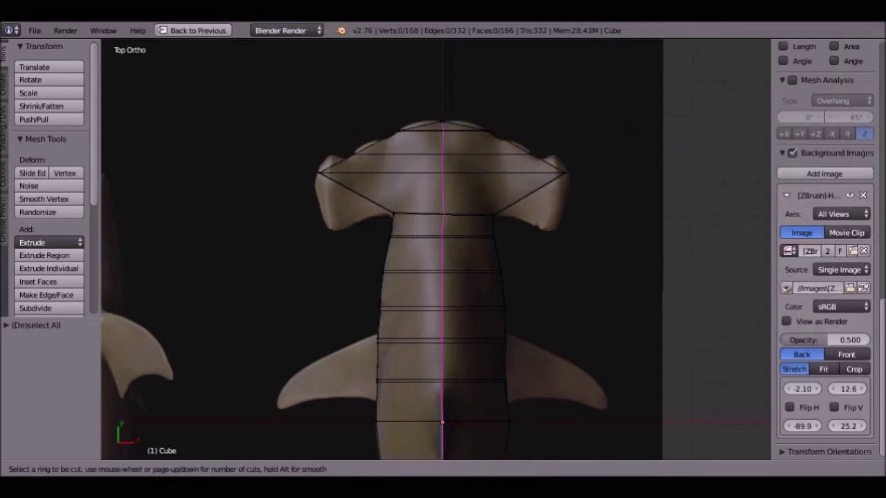
# Select a region of the head and shift the lower-rim edge along X.
pyautogui.press('b')
pyautogui.moveTo(408, 198); pyautogui.dragTo(554, 215)
pyautogui.scroll(4, 823, 276)
pyautogui.press('e')
pyautogui.rightClick(415, 204)
pyautogui.press('g')
pyautogui.press('x')
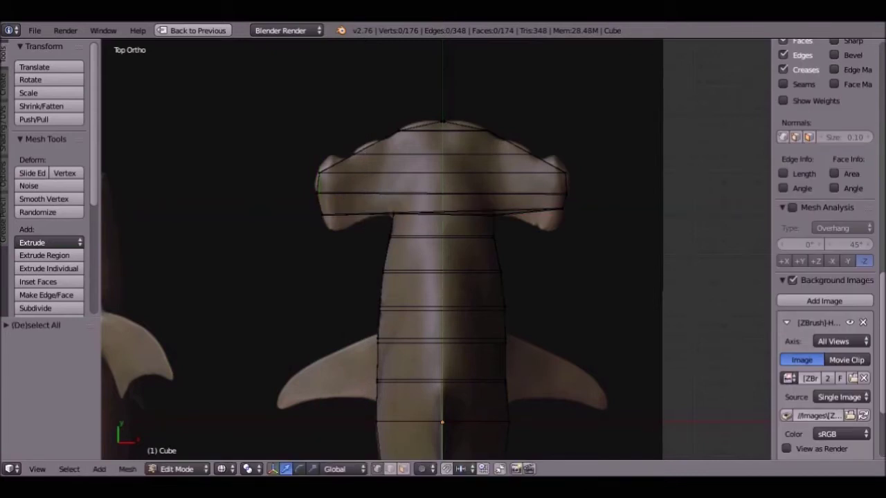
# Add a Ctrl+R loop cut running lengthwise along the body.
pyautogui.hotkey('ctrl', 'r')
pyautogui.click(502, 291)
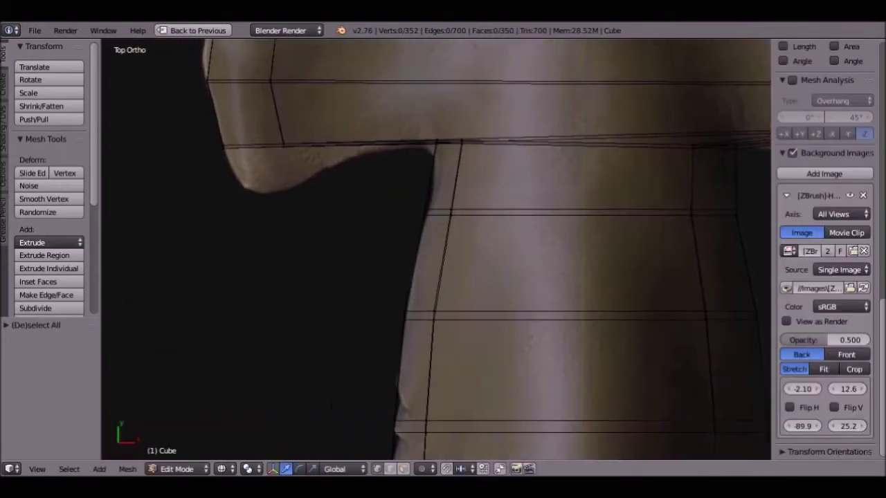
pyautogui.rightClick(304, 147)
# Slide the shoulder edge along the Y axis.
pyautogui.press('g')
pyautogui.press('y')
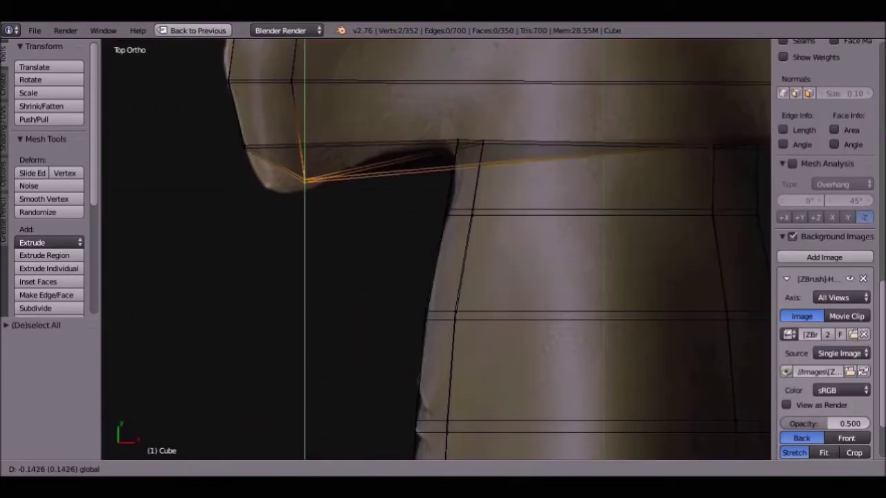
pyautogui.scroll(-2, 436, 249)
pyautogui.press('g')
pyautogui.press('y')
pyautogui.press('Return')
pyautogui.scroll(-4, 823, 277)
# Show the reference image behind a see-through wireframe and cut a loop across the shoulder.
pyautogui.press('a')
pyautogui.click(801, 355)
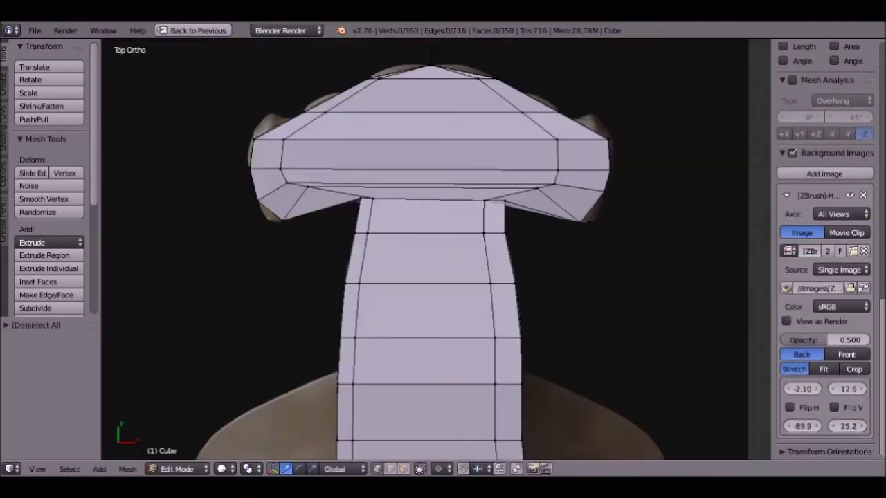
pyautogui.press('z')
pyautogui.hotkey('ctrl', 'r')
pyautogui.click(208, 173)
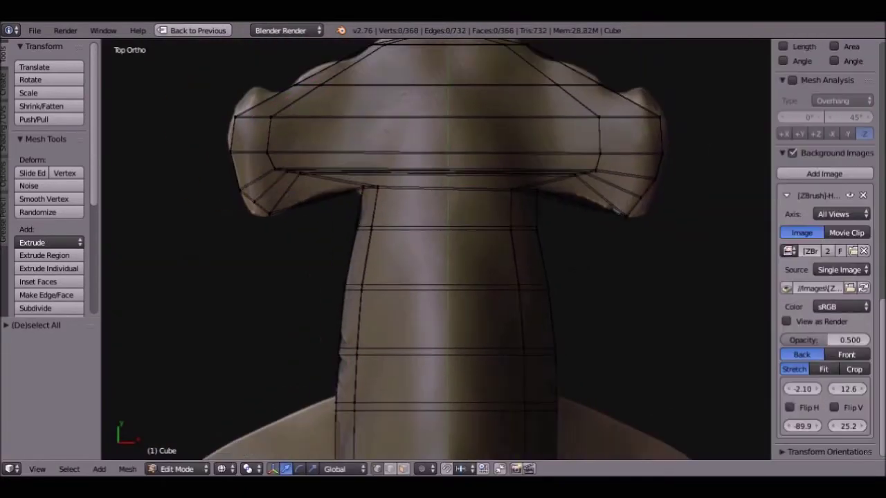
pyautogui.hotkey('ctrl', 'r')
pyautogui.keyDown('shift'); pyautogui.scroll(3, 443, 249); pyautogui.keyUp('shift')
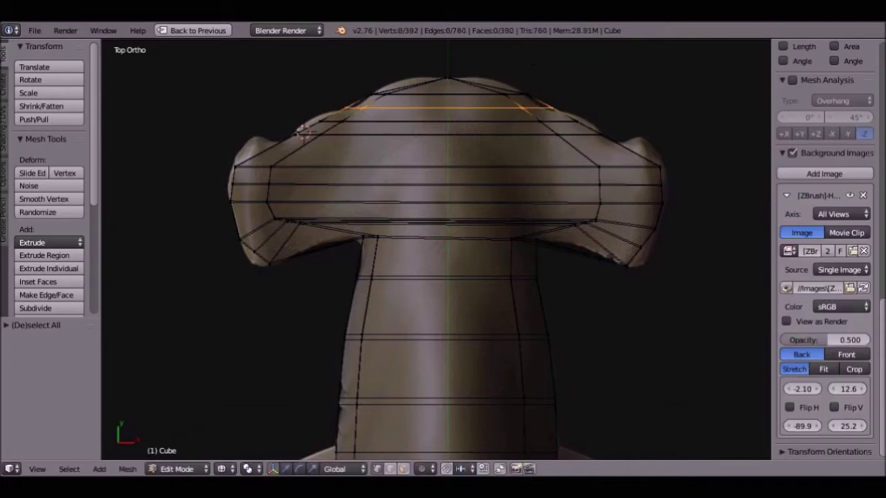
pyautogui.scroll(5, 436, 249)
# Move a vertex on top of the head onto the reference outline.
pyautogui.rightClick(388, 190)
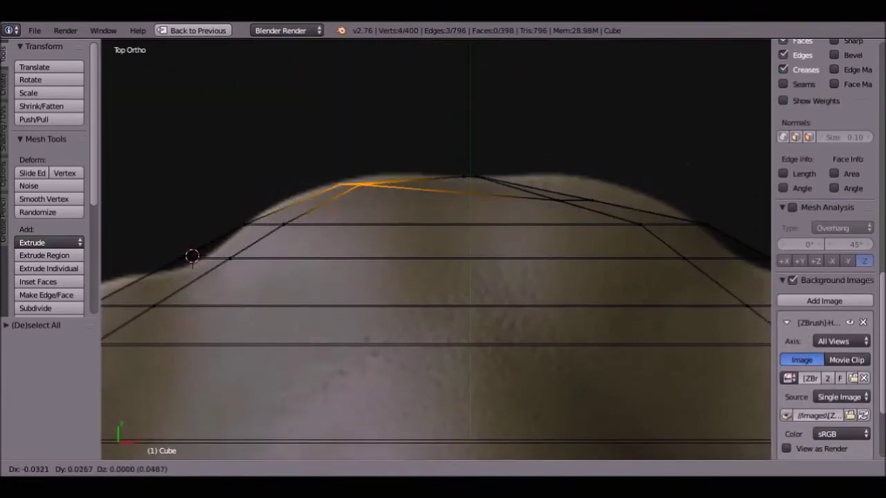
pyautogui.press('g')
pyautogui.click(191, 256)
pyautogui.keyDown('shift'); pyautogui.moveTo(212, 255); pyautogui.dragTo(587, 263, button='middle'); pyautogui.keyUp('shift')
pyautogui.rightClick(587, 263)
pyautogui.press('a')
pyautogui.scroll(-2, 648, 339)
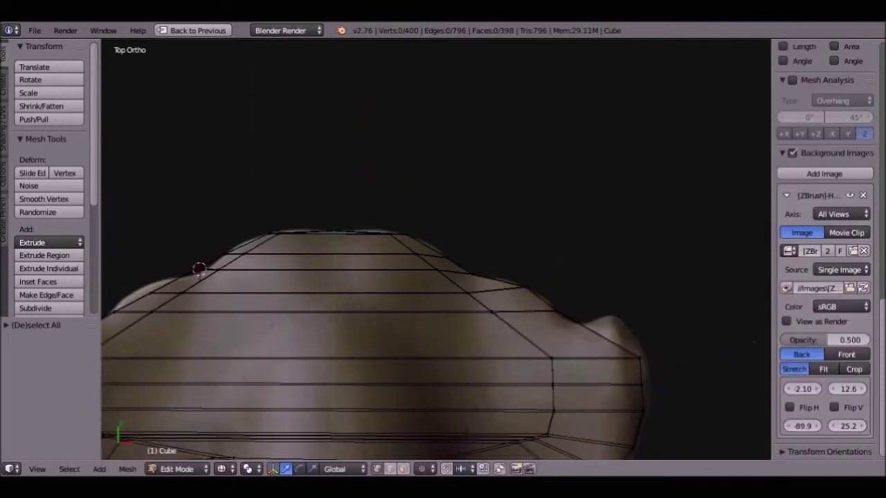
pyautogui.scroll(2, 198, 267)
# Add two more edge loops across the front of the head.
pyautogui.hotkey('ctrl', 'r')
pyautogui.click(482, 360)
pyautogui.scroll(-3, 823, 277)
pyautogui.hotkey('ctrl', 'r')
pyautogui.click(291, 285)
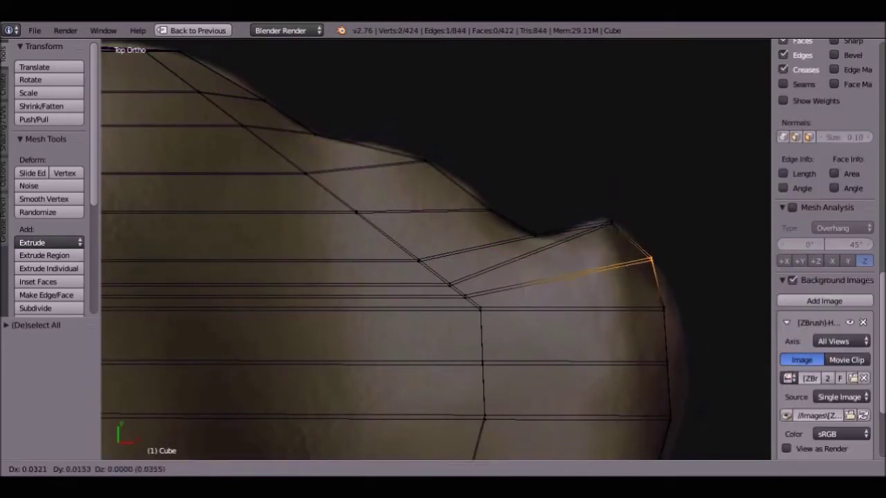
pyautogui.press('Return')
pyautogui.scroll(-3, 823, 277)
# Pull the hammer tip vertex down onto the outline, then return to top view.
pyautogui.press('Return')
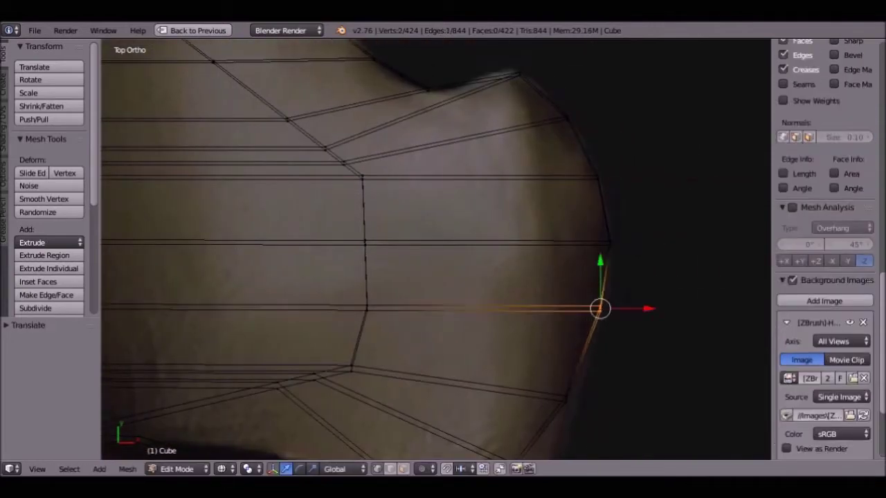
pyautogui.scroll(-3, 823, 277)
pyautogui.scroll(2, 652, 238)
pyautogui.scroll(5, 823, 249)
pyautogui.press('g')
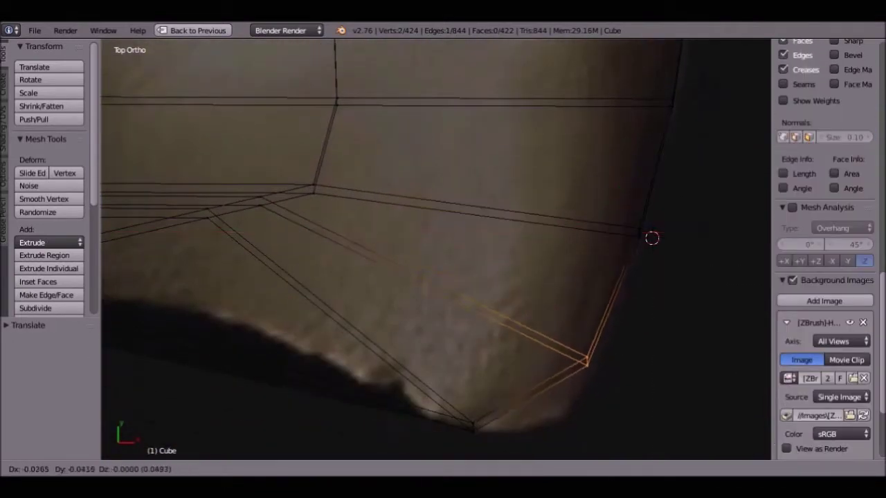
pyautogui.click(652, 238)
pyautogui.scroll(-2, 615, 239)
pyautogui.moveTo(717, 245); pyautogui.dragTo(632, 245, button='middle')
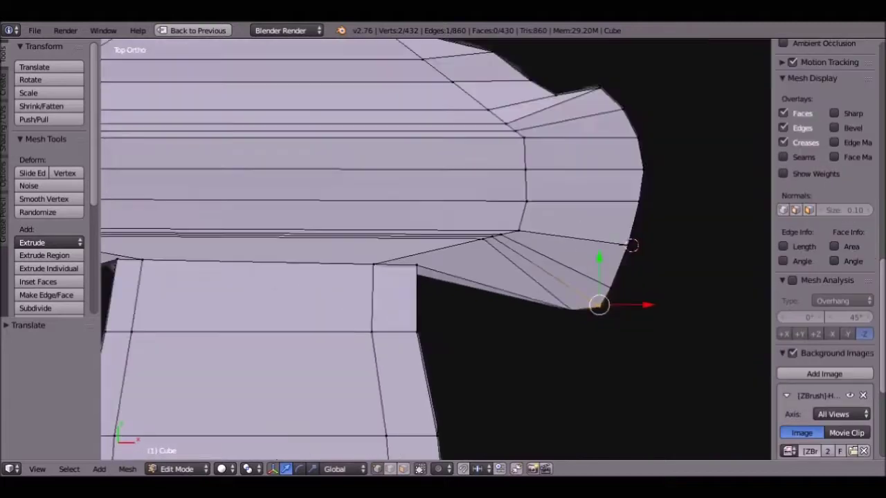
pyautogui.scroll(-2, 632, 245)
pyautogui.press('KP_7')
pyautogui.press('a')
pyautogui.scroll(6, 554, 242)
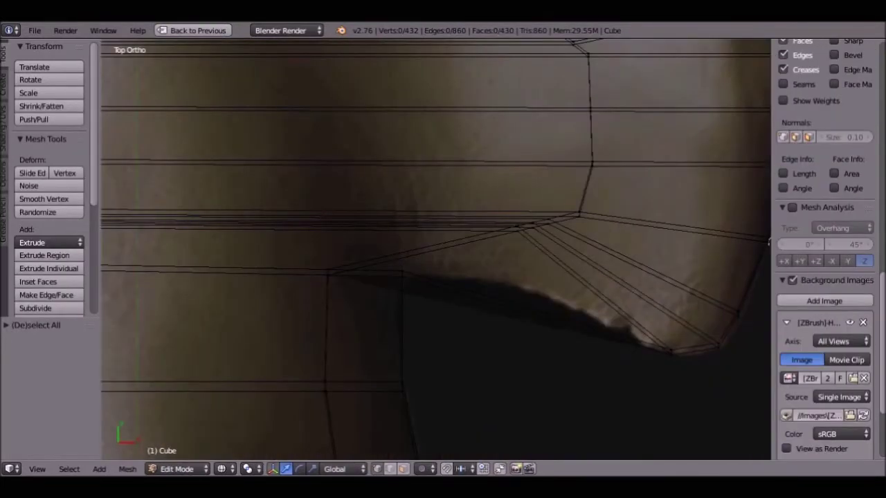
# Add a loop cut on the hammer's underside and adjust the left tip edge.
pyautogui.hotkey('ctrl', 'r')
pyautogui.press('Return')
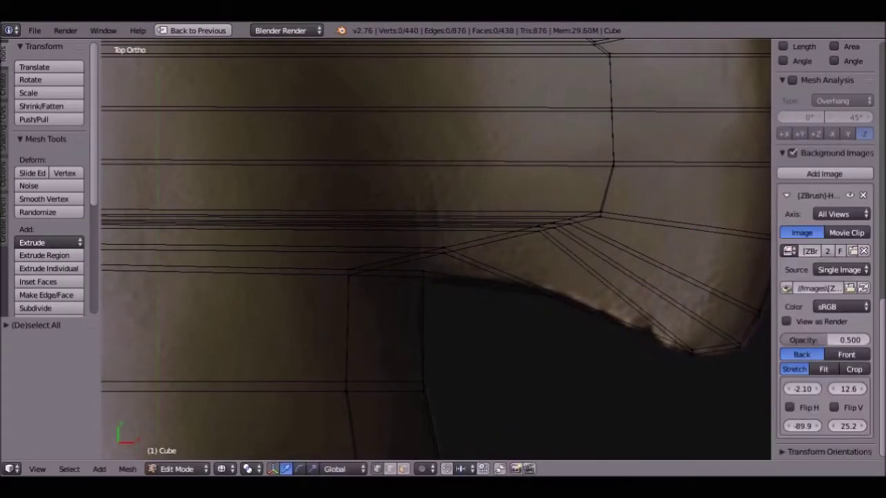
pyautogui.keyDown('shift'); pyautogui.moveTo(623, 276); pyautogui.dragTo(318, 276, button='middle'); pyautogui.keyUp('shift')
pyautogui.scroll(-3, 823, 277)
pyautogui.rightClick(301, 311)
pyautogui.press('g')
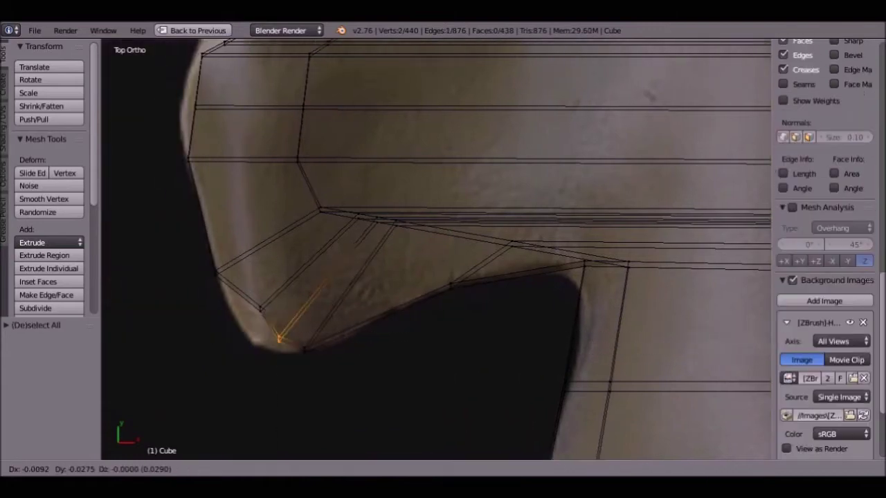
pyautogui.press('Return')
# Move an edge near the hammer's upper tip up toward the outline.
pyautogui.keyDown('shift'); pyautogui.moveTo(443, 207); pyautogui.dragTo(442, 358, button='middle'); pyautogui.keyUp('shift')
pyautogui.scroll(-3, 823, 277)
pyautogui.rightClick(199, 203)
pyautogui.press('a')
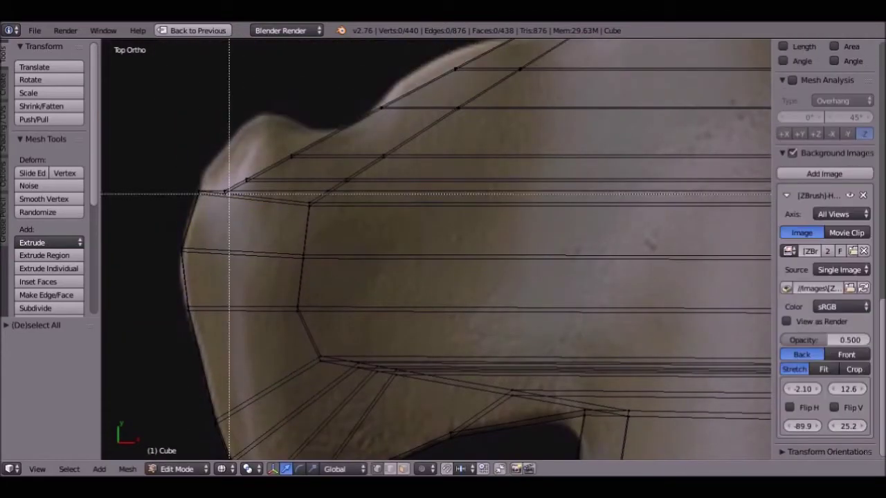
pyautogui.scroll(3, 823, 277)
pyautogui.rightClick(232, 166)
pyautogui.press('g')
pyautogui.click(307, 128)
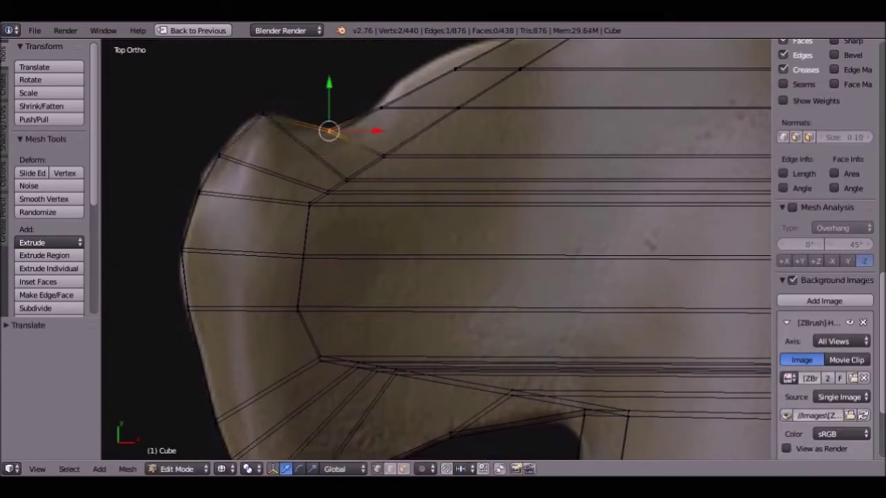
# Box-select a region of vertices along the hammer's contour.
pyautogui.keyDown('shift'); pyautogui.moveTo(443, 249); pyautogui.dragTo(535, 292, button='middle'); pyautogui.keyUp('shift')
pyautogui.scroll(-3, 823, 277)
pyautogui.press('a')
pyautogui.scroll(3, 436, 249)
pyautogui.scroll(-3, 436, 249)
pyautogui.rightClick(381, 229)
pyautogui.press('b')
pyautogui.press('Escape')
pyautogui.keyDown('shift'); pyautogui.moveTo(436, 208); pyautogui.dragTo(436, 290, button='middle'); pyautogui.keyUp('shift')
pyautogui.scroll(-3, 436, 249)
pyautogui.keyDown('shift'); pyautogui.moveTo(436, 346); pyautogui.dragTo(436, 138, button='middle'); pyautogui.keyUp('shift')
pyautogui.scroll(3, 429, 249)
pyautogui.press('b')
pyautogui.moveTo(450, 175); pyautogui.dragTo(507, 302)
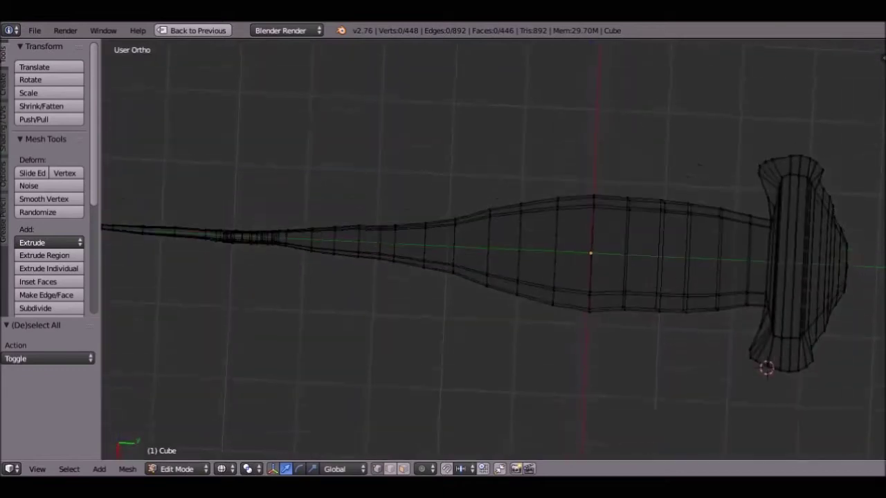
# Move the nose faces along Y and scale them flat along Z.
pyautogui.press('g')
pyautogui.press('y')
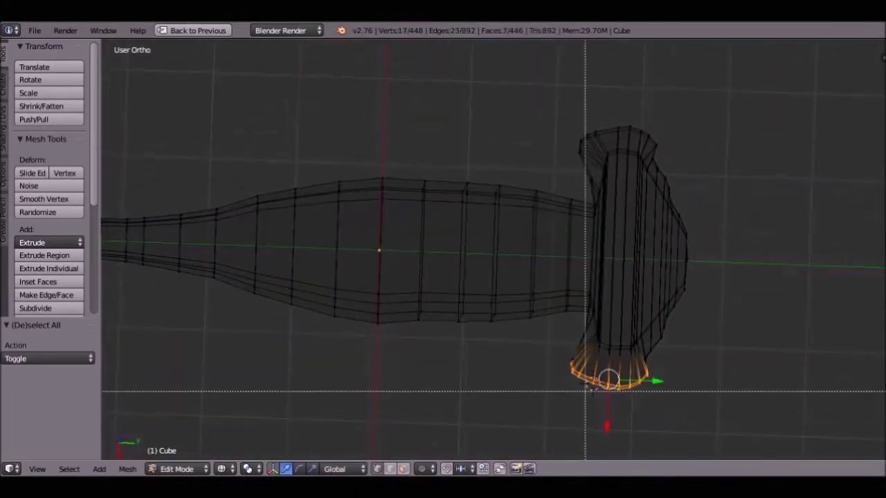
pyautogui.press('s')
pyautogui.press('Return')
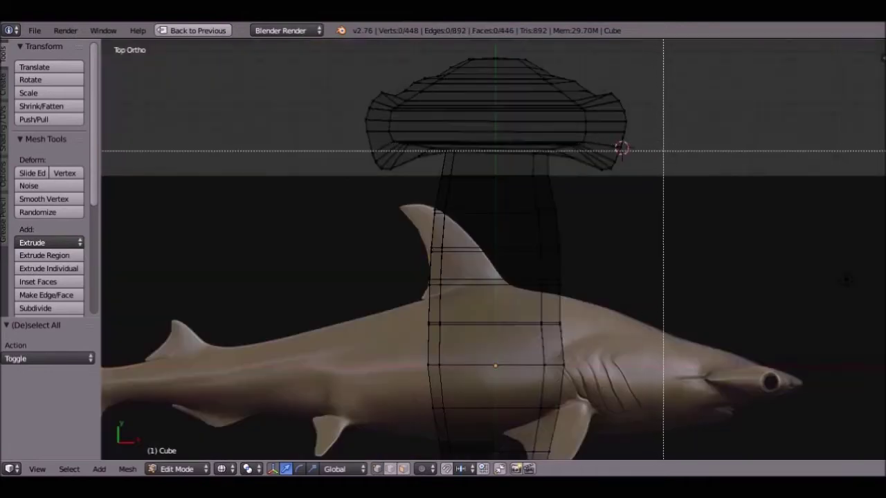
pyautogui.moveTo(663, 150); pyautogui.dragTo(353, 43)
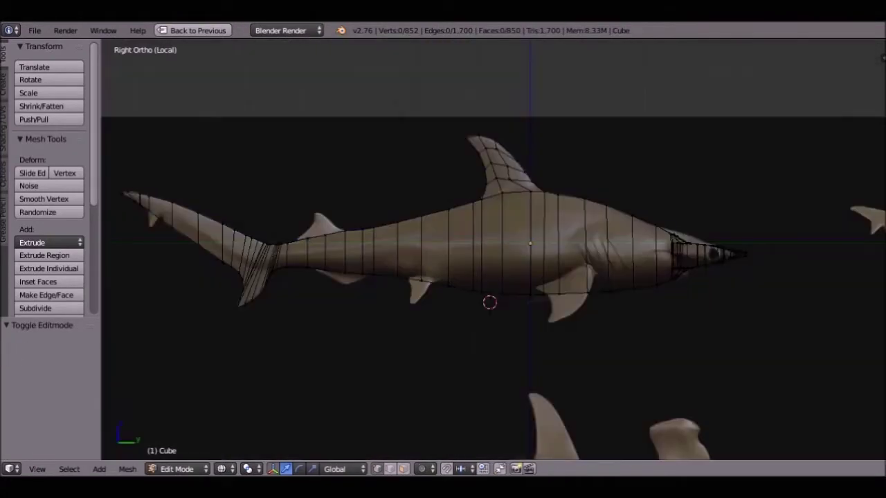
# Cut lengthwise edge loops running along the body from nose to tail.
pyautogui.press('Return')
pyautogui.press('a')
pyautogui.hotkey('ctrl', 'r')
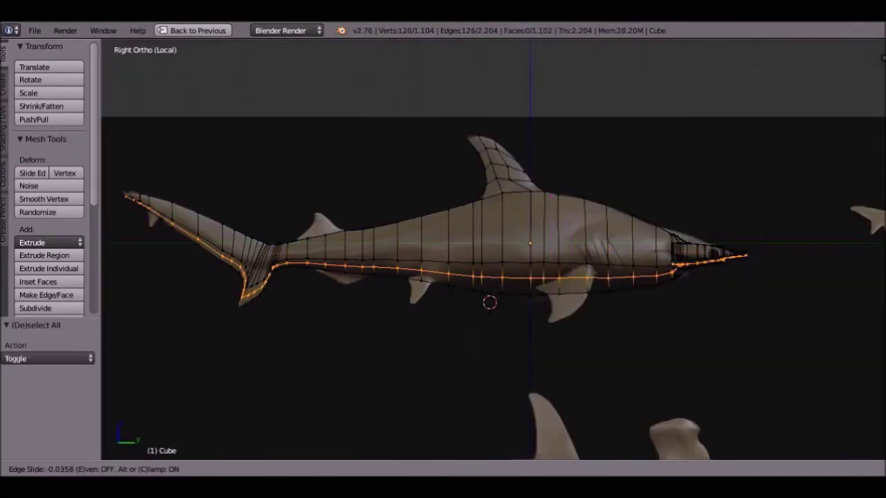
pyautogui.press('Return')
pyautogui.press('a')
pyautogui.press('Return')
pyautogui.press('a')
pyautogui.moveTo(484, 277)
pyautogui.mouseDown(button='middle')
pyautogui.moveTo(498, 263)
pyautogui.moveTo(568, 263)
pyautogui.moveTo(595, 229)
pyautogui.moveTo(525, 305)
pyautogui.moveTo(567, 277)
pyautogui.mouseUp(button='middle')
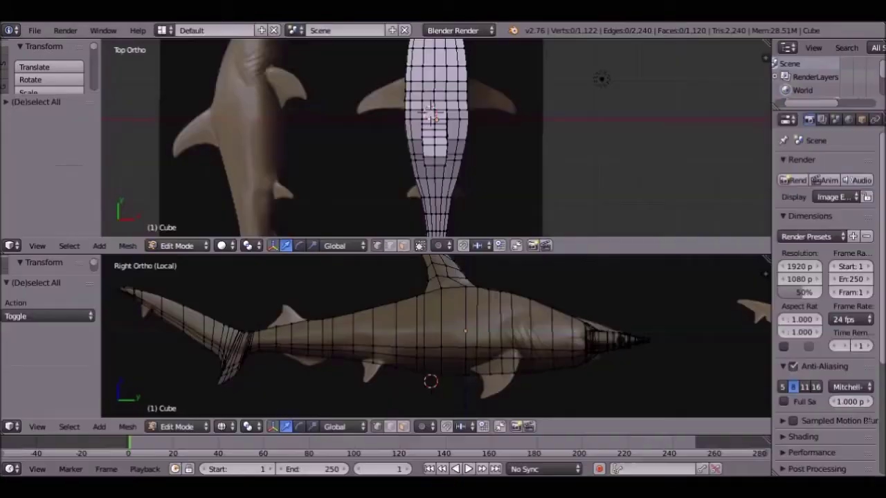
# Add two centred edge loops across the shark body in top view.
pyautogui.press('n')
pyautogui.scroll(3, 484, 249)
pyautogui.moveTo(484, 249); pyautogui.dragTo(484, 173, button='middle')
pyautogui.press('KP_7')
pyautogui.hotkey('ctrl', 'r')
pyautogui.click(492, 172)
pyautogui.rightClick(493, 172)
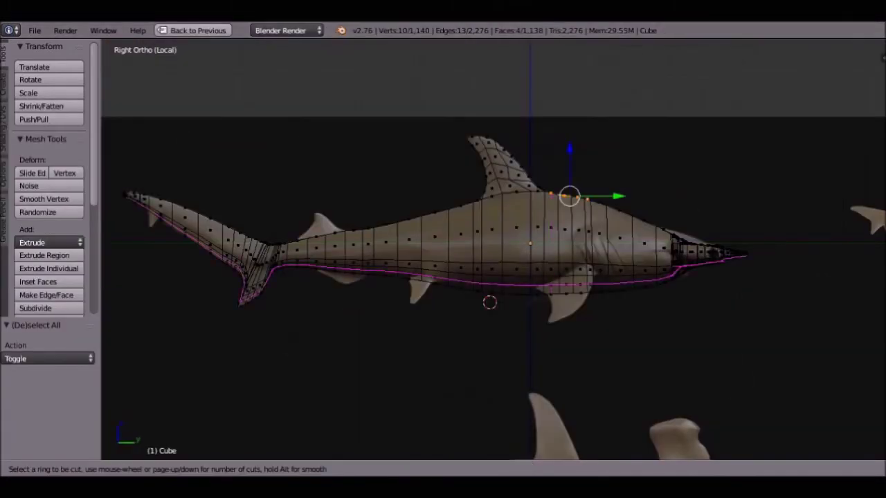
pyautogui.click(484, 282)
pyautogui.rightClick(484, 283)
pyautogui.press('a')
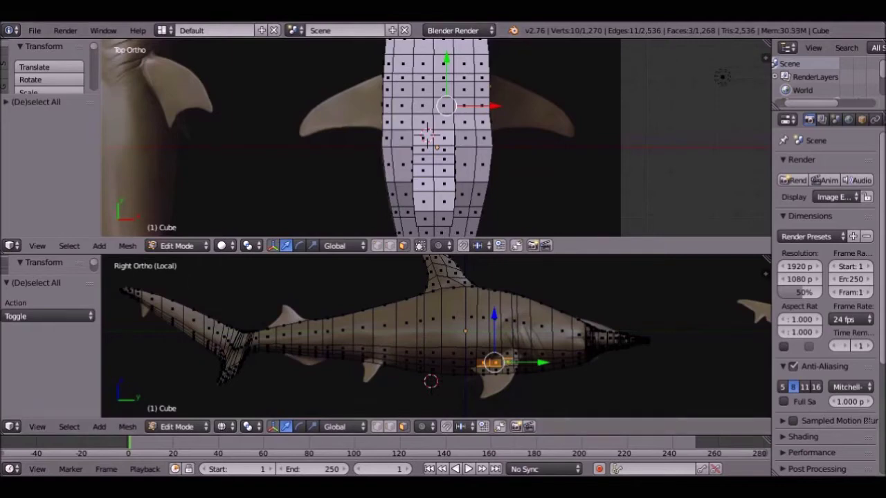
# Extrude the selected side faces outward into a pair of small fins.
pyautogui.hotkey('ctrl', 'Up')
pyautogui.moveTo(443, 277); pyautogui.dragTo(485, 207, button='middle')
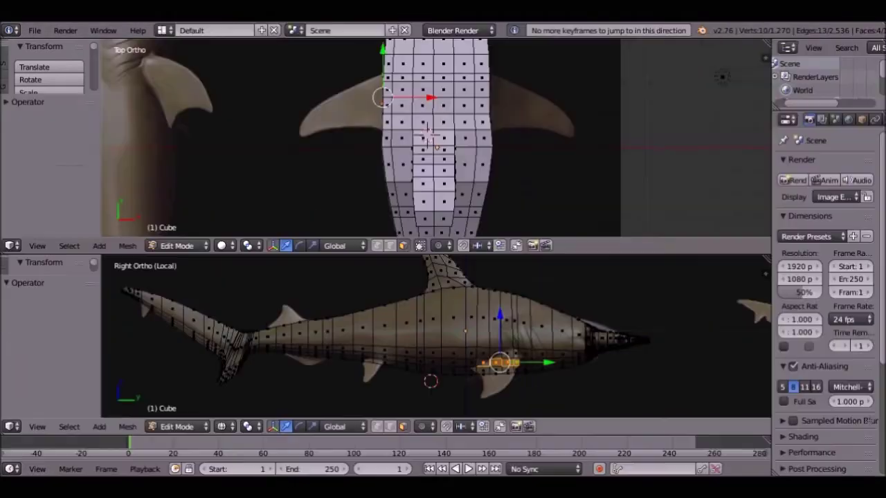
pyautogui.press('e')
pyautogui.press('Return')
pyautogui.press('g')
pyautogui.press('a')
pyautogui.press('g')
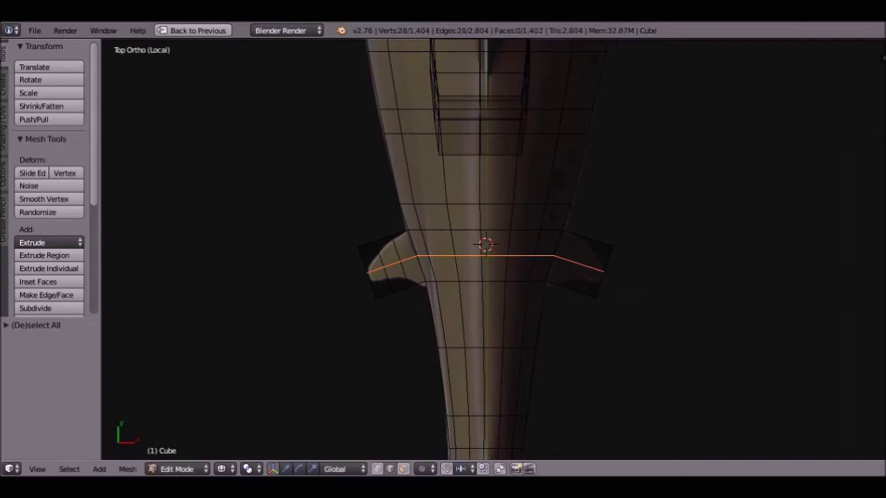
# Reposition a small fin edge so it blends into the body.
pyautogui.rightClick(392, 238)
pyautogui.press('g')
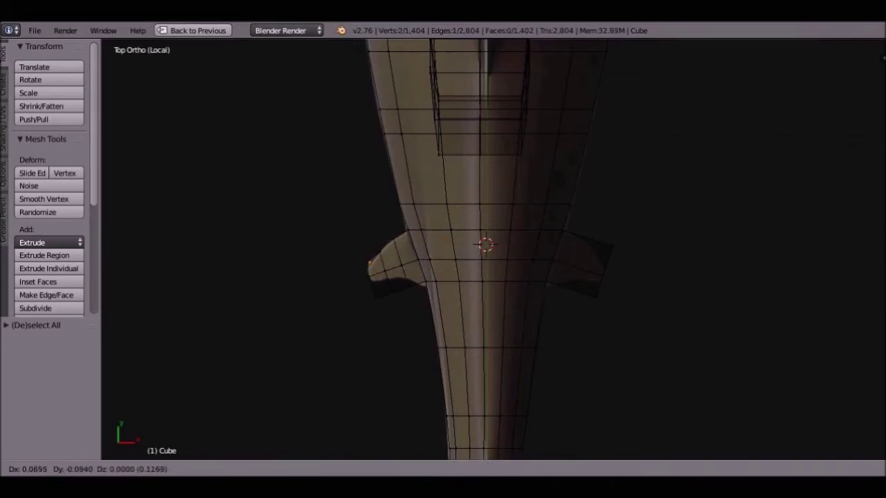
pyautogui.click(432, 289)
pyautogui.press('a')
pyautogui.press('b')
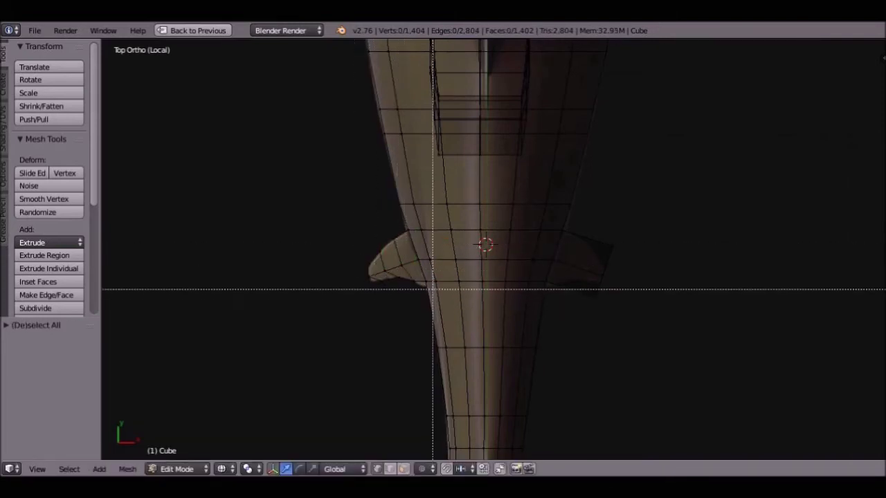
pyautogui.rightClick(596, 305)
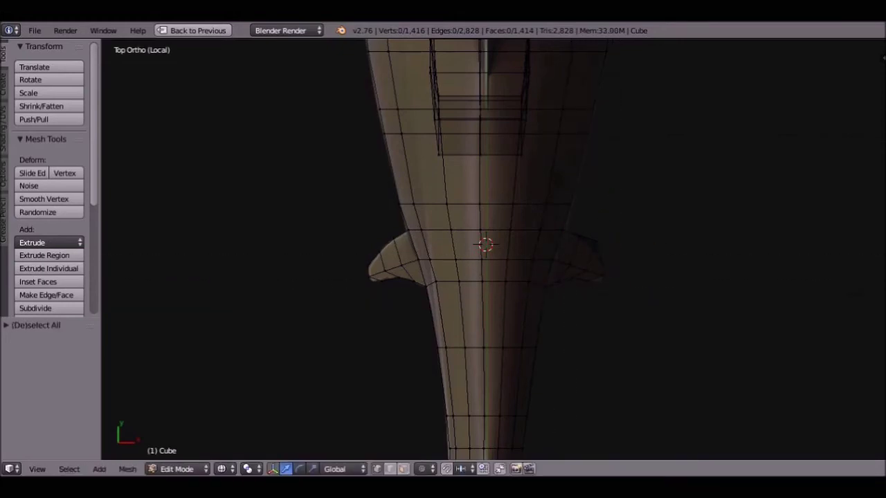
# Switch to solid shading and restore the multi-view layout to inspect the finished shark mesh.
pyautogui.hotkey('shift', 'z')
pyautogui.moveTo(484, 277); pyautogui.dragTo(495, 246, button='middle')
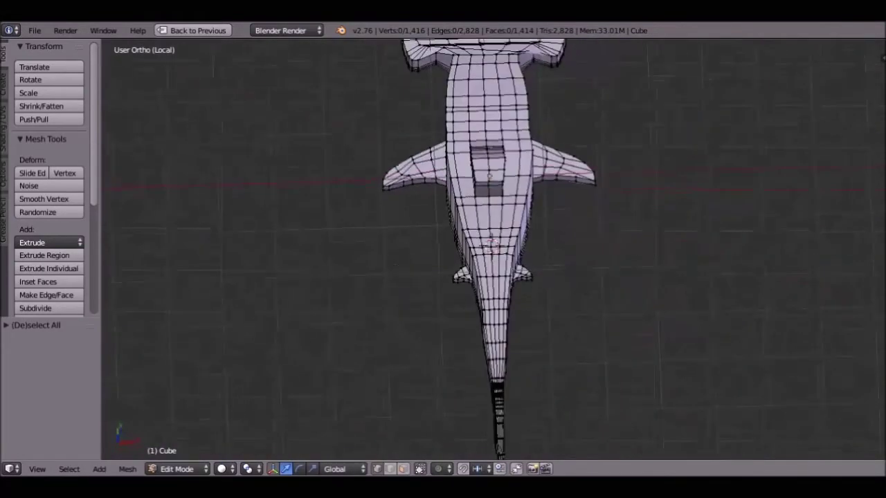
pyautogui.moveTo(484, 277); pyautogui.dragTo(470, 277, button='middle')
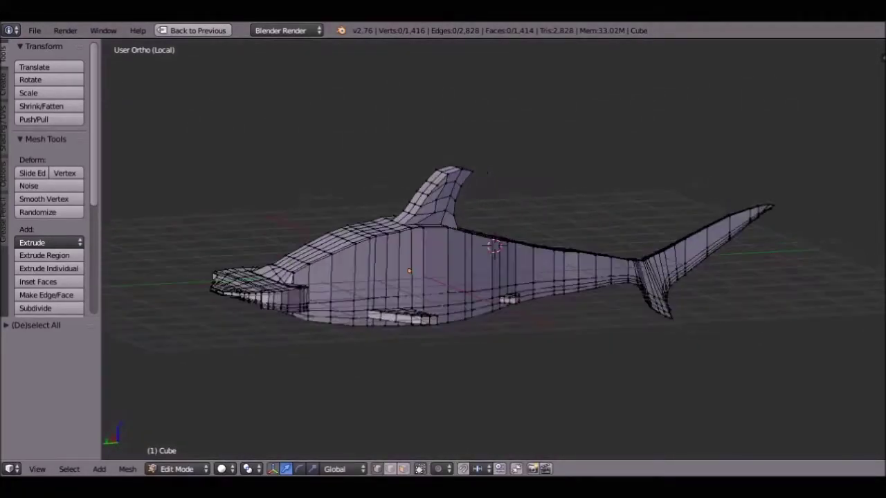
pyautogui.press('n')
pyautogui.scroll(5, 823, 276)
pyautogui.scroll(5, 823, 276)
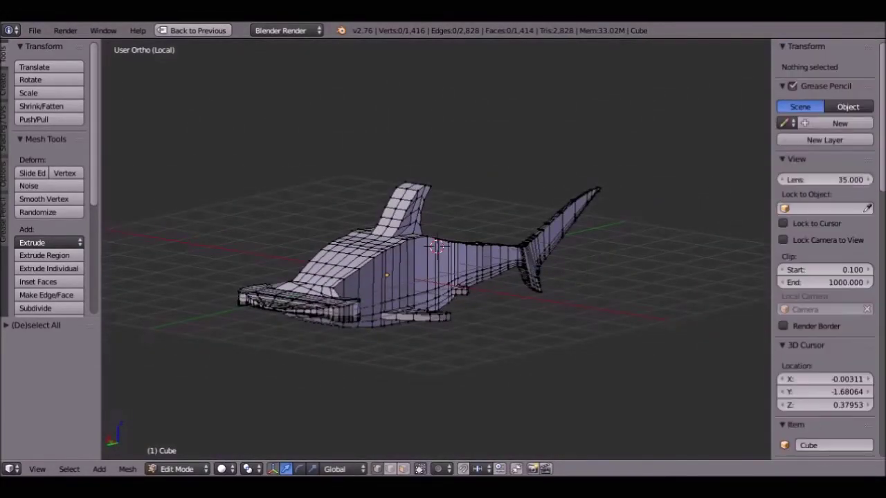
pyautogui.hotkey('ctrl', 'Up')
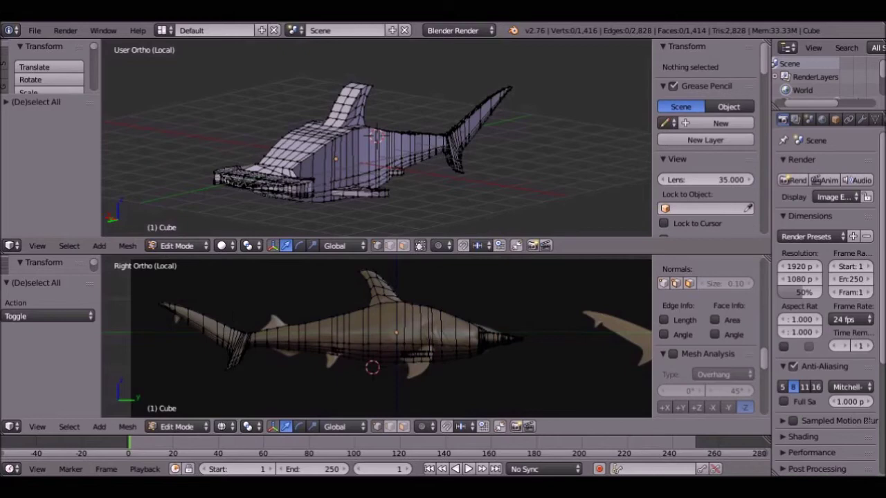
pyautogui.moveTo(772, 346); pyautogui.dragTo(790, 346)
pyautogui.press('n')
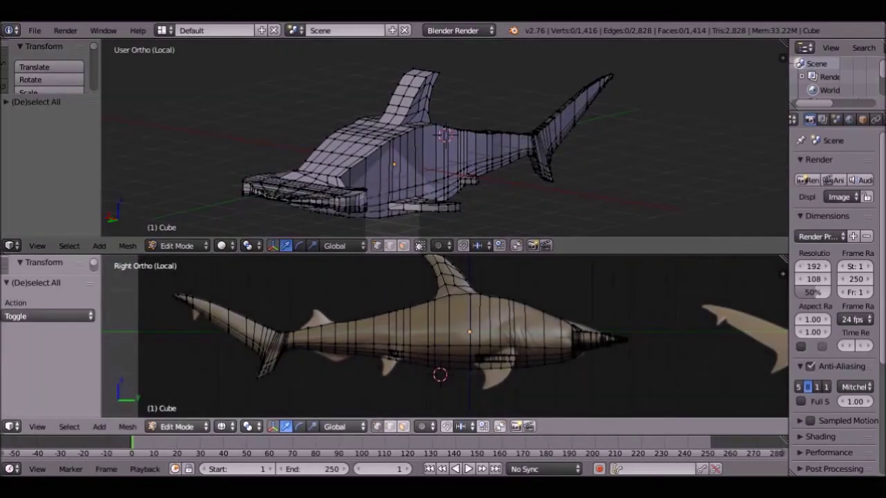
pyautogui.hotkey('ctrl', 'Up')
pyautogui.moveTo(442, 332); pyautogui.dragTo(415, 290, button='middle')
pyautogui.press('Tab')
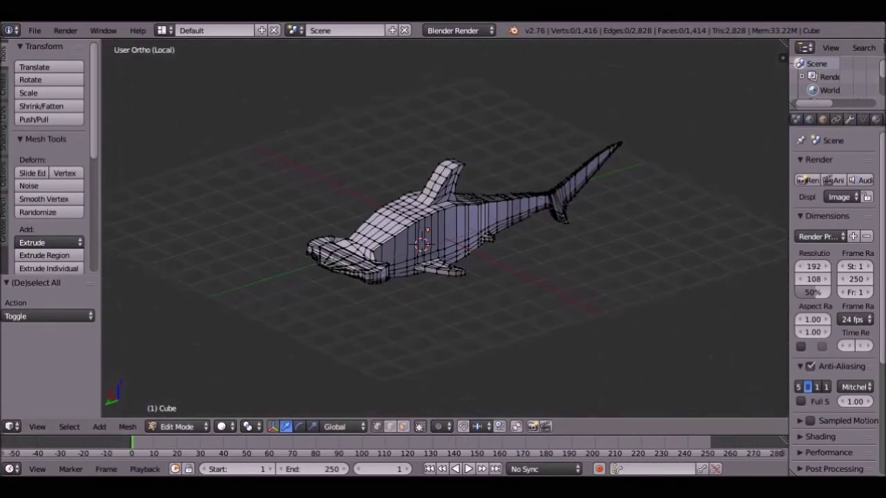
# Add a Subdivision Surface modifier to the shark.
pyautogui.click(835, 119)
pyautogui.click(839, 163)
pyautogui.click(623, 384)
pyautogui.moveTo(443, 311)
pyautogui.mouseDown(button='middle')
pyautogui.moveTo(415, 277)
pyautogui.moveTo(429, 305)
pyautogui.moveTo(442, 291)
pyautogui.moveTo(415, 263)
pyautogui.mouseUp(button='middle')
# Look through the scene camera with Lock Camera to View and orbit around the shark.
pyautogui.press('KP_5')
pyautogui.press('ctrl+alt+KP_0')
pyautogui.press('n')
pyautogui.scroll(3, 722, 228)
pyautogui.scroll(5, 723, 228)
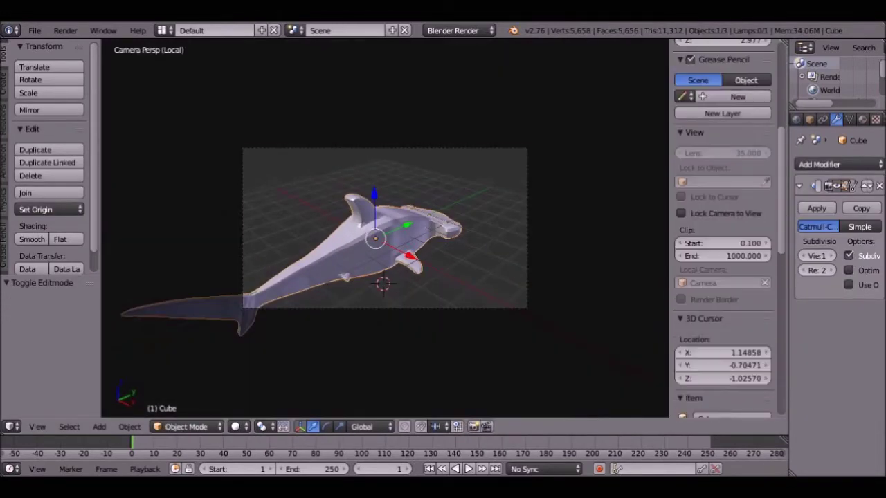
pyautogui.click(681, 214)
pyautogui.moveTo(415, 277); pyautogui.dragTo(380, 241, button='middle')
pyautogui.press('KP_0')
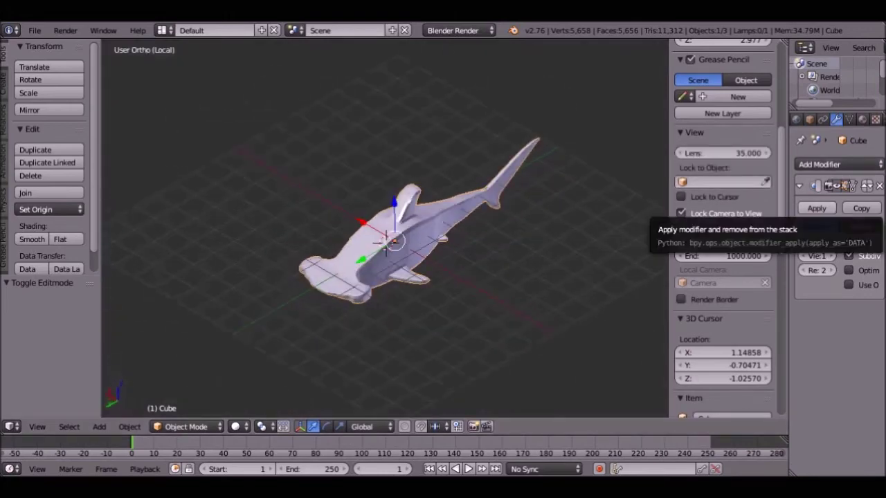
# Apply the subdivision permanently and show the Shark_Body material settings.
pyautogui.click(816, 208)
pyautogui.moveTo(415, 276); pyautogui.dragTo(443, 249, button='middle')
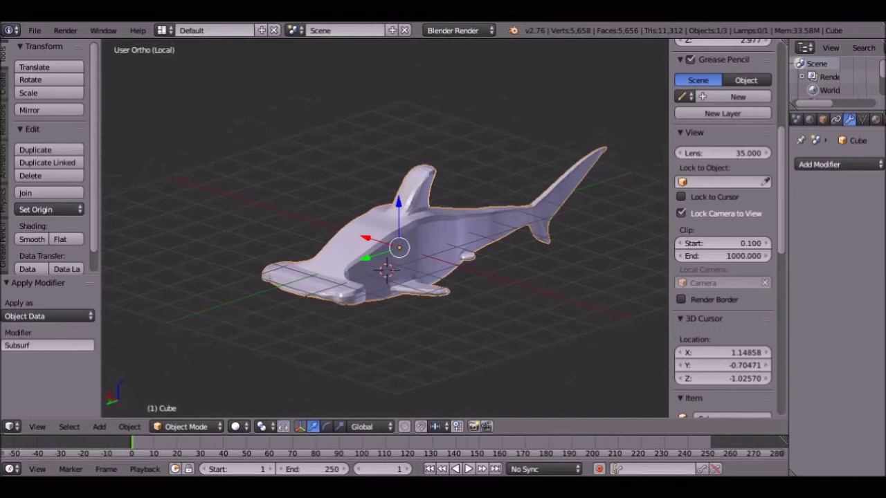
pyautogui.click(849, 119)
pyautogui.press('n')
pyautogui.moveTo(789, 277); pyautogui.dragTo(705, 276)
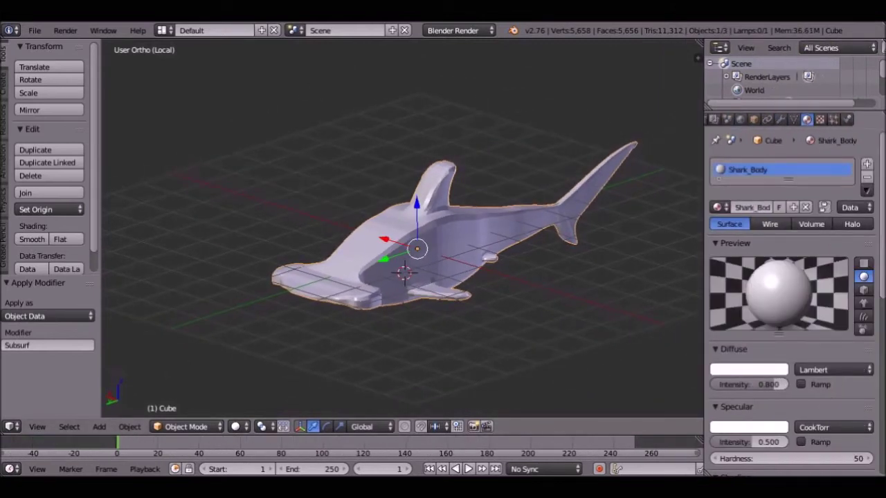
# Try out diffuse colours on Shark_Body: orange, dark green, dark blue, reddish-brown, then green.
pyautogui.click(749, 369)
pyautogui.moveTo(720, 240)
pyautogui.mouseDown()
pyautogui.moveTo(698, 281)
pyautogui.moveTo(748, 201)
pyautogui.moveTo(757, 267)
pyautogui.moveTo(702, 280)
pyautogui.moveTo(669, 230)
pyautogui.mouseUp()
pyautogui.moveTo(777, 201); pyautogui.dragTo(776, 266)
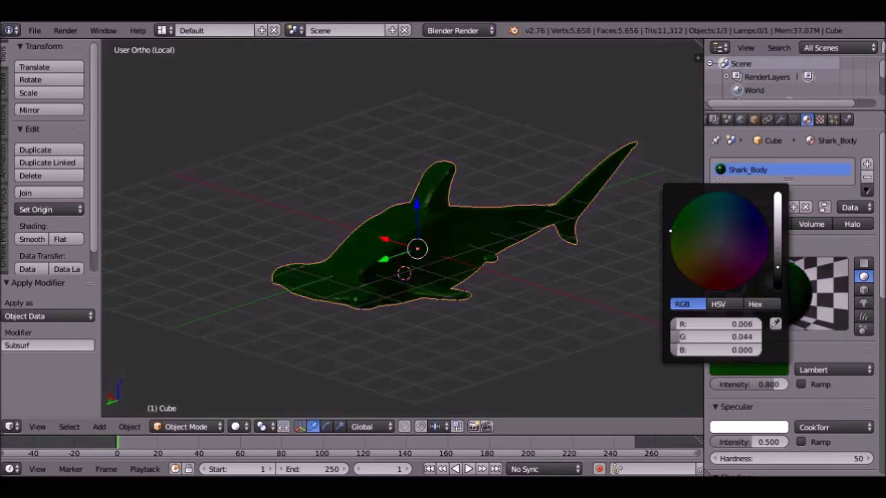
pyautogui.moveTo(706, 193); pyautogui.dragTo(777, 258)
pyautogui.moveTo(684, 276); pyautogui.dragTo(695, 284)
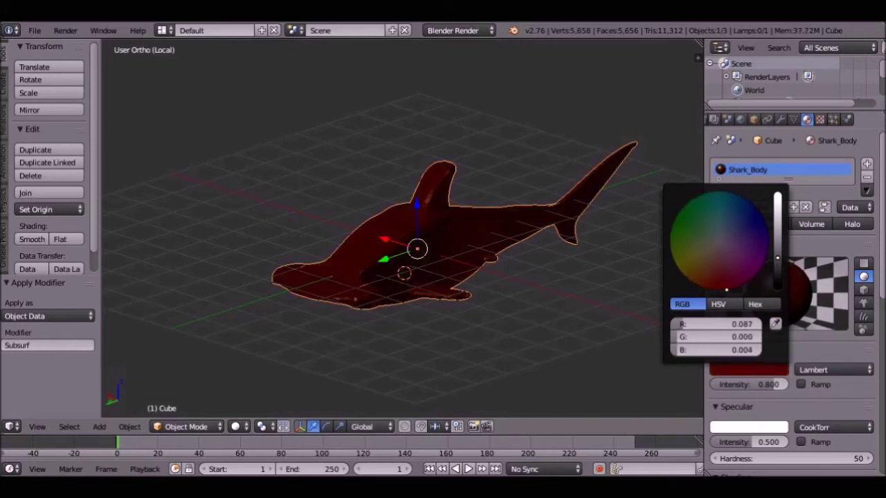
pyautogui.moveTo(713, 192); pyautogui.dragTo(730, 193)
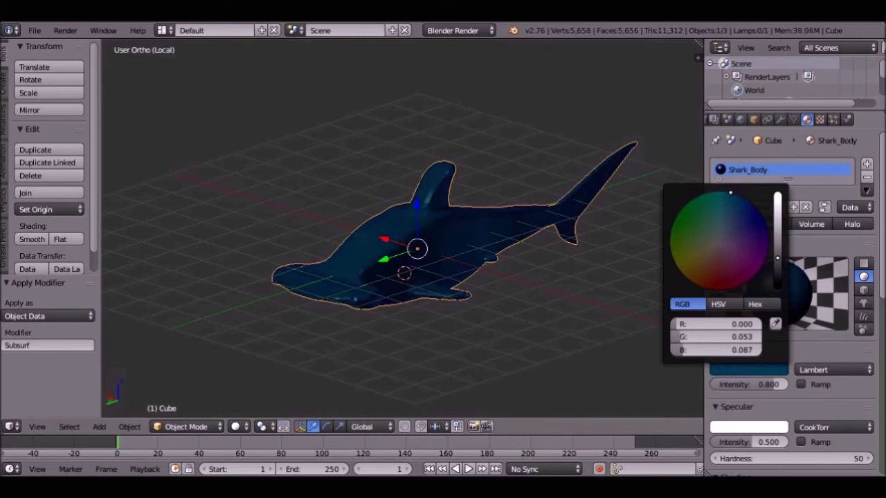
pyautogui.moveTo(671, 256); pyautogui.dragTo(675, 242)
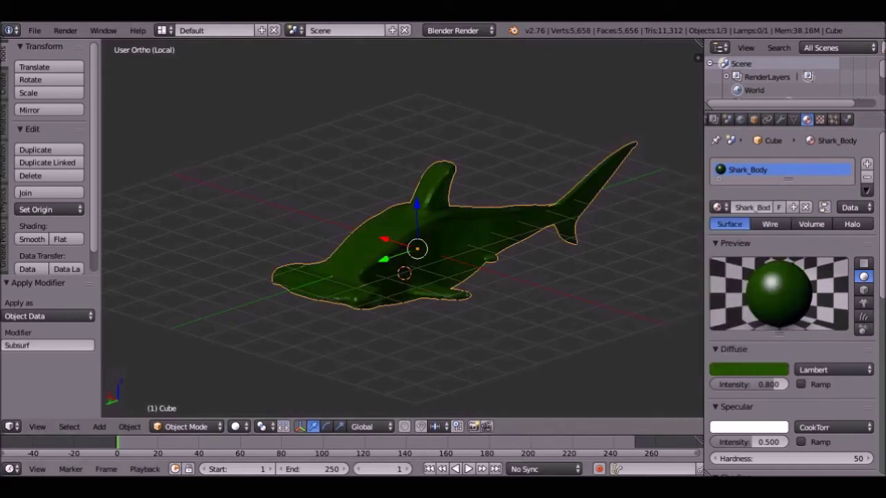
pyautogui.moveTo(484, 311)
pyautogui.mouseDown(button='middle')
pyautogui.moveTo(477, 290)
pyautogui.moveTo(470, 298)
pyautogui.mouseUp(button='middle')
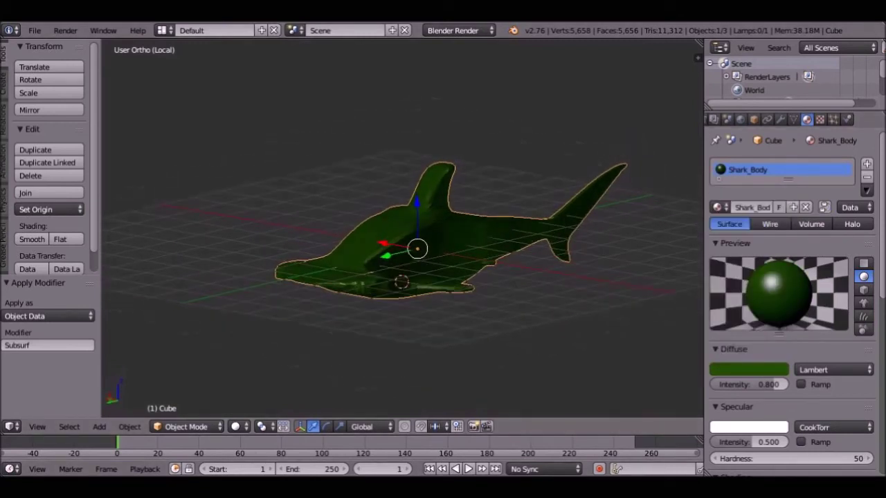
# Set the diffuse colour to a near-black dark grey and the specular colour to black.
pyautogui.click(749, 370)
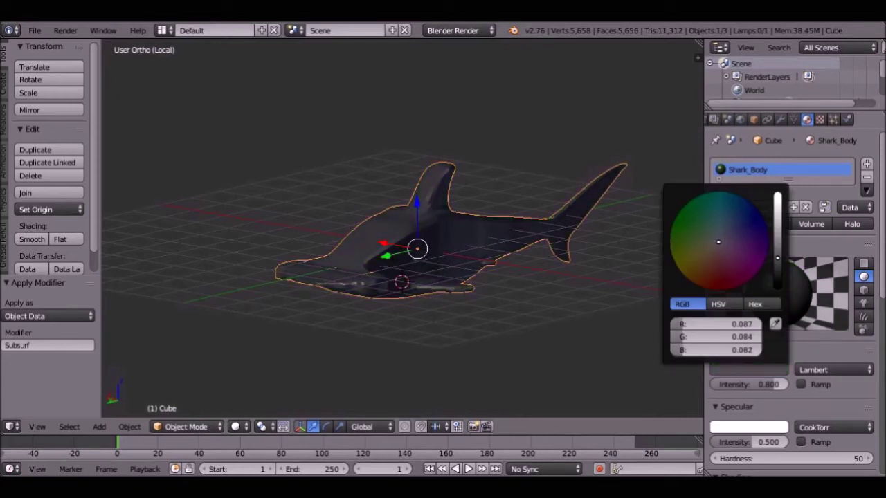
pyautogui.moveTo(777, 258)
pyautogui.mouseDown()
pyautogui.moveTo(776, 247)
pyautogui.moveTo(777, 258)
pyautogui.mouseUp()
pyautogui.moveTo(777, 258)
pyautogui.mouseDown()
pyautogui.moveTo(777, 269)
pyautogui.moveTo(777, 257)
pyautogui.mouseUp()
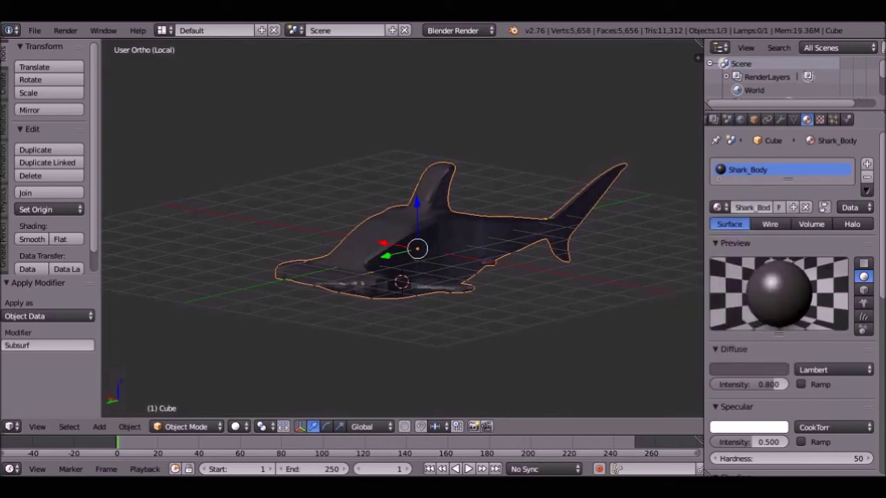
pyautogui.click(749, 427)
pyautogui.moveTo(777, 254); pyautogui.dragTo(777, 343)
# Look at the shark from above, then switch to front view and finish moving it.
pyautogui.moveTo(401, 228)
pyautogui.mouseDown(button='middle')
pyautogui.moveTo(394, 277)
pyautogui.moveTo(398, 229)
pyautogui.moveTo(398, 252)
pyautogui.moveTo(377, 256)
pyautogui.mouseUp(button='middle')
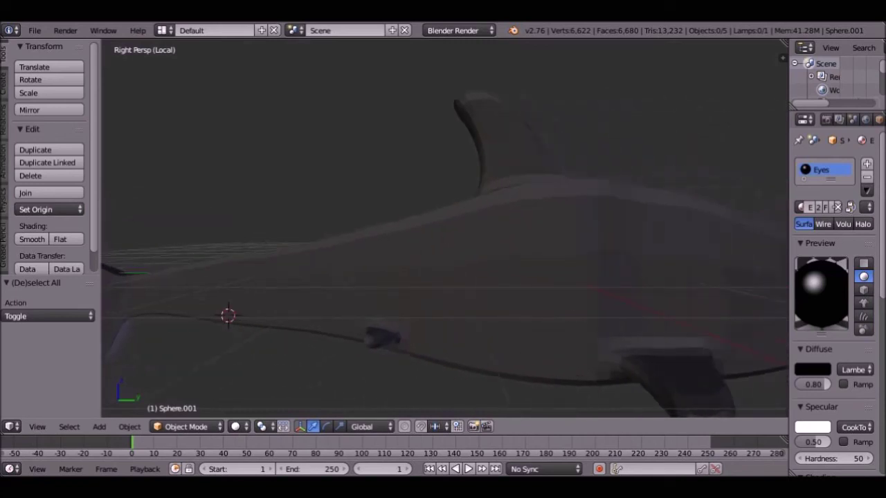
pyautogui.press('KP_1')
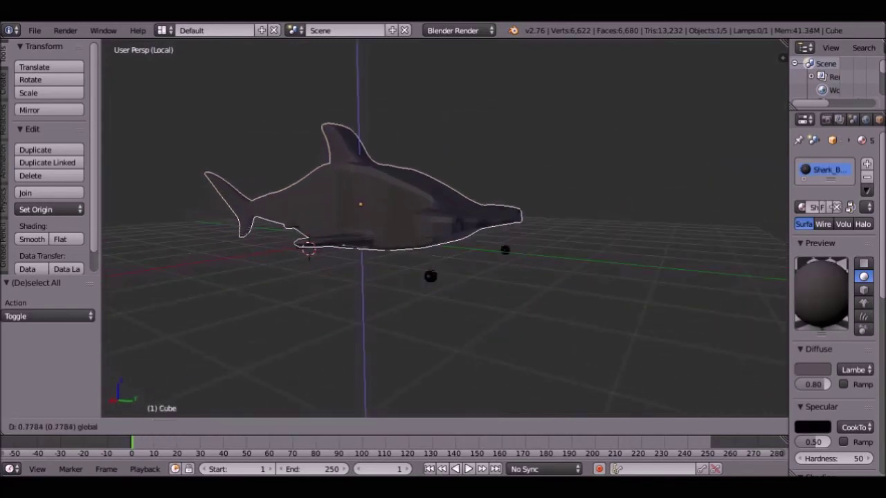
pyautogui.press('Escape')
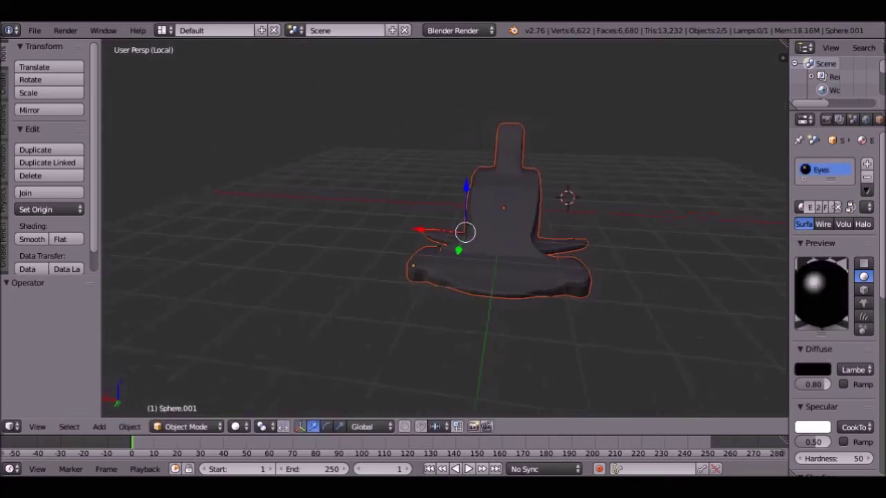